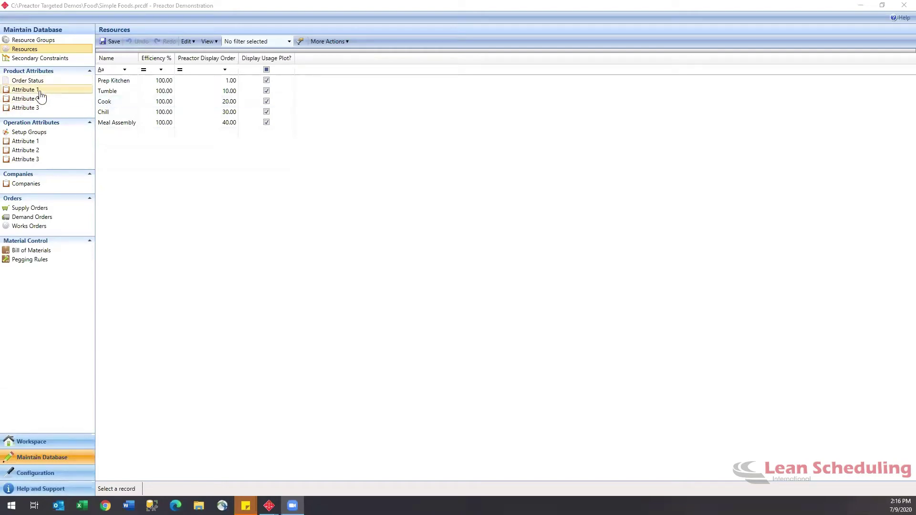
- Review the supply orders and the works orders in the database
click(42, 210)
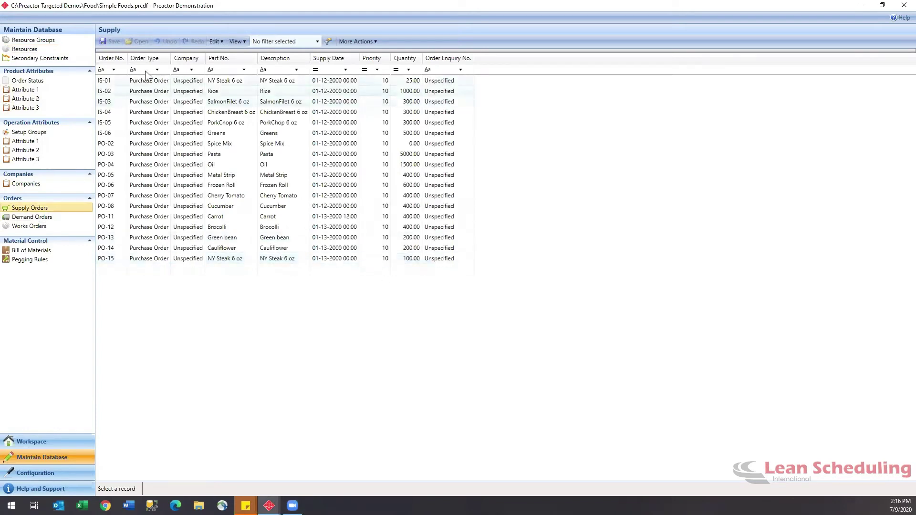
click(30, 209)
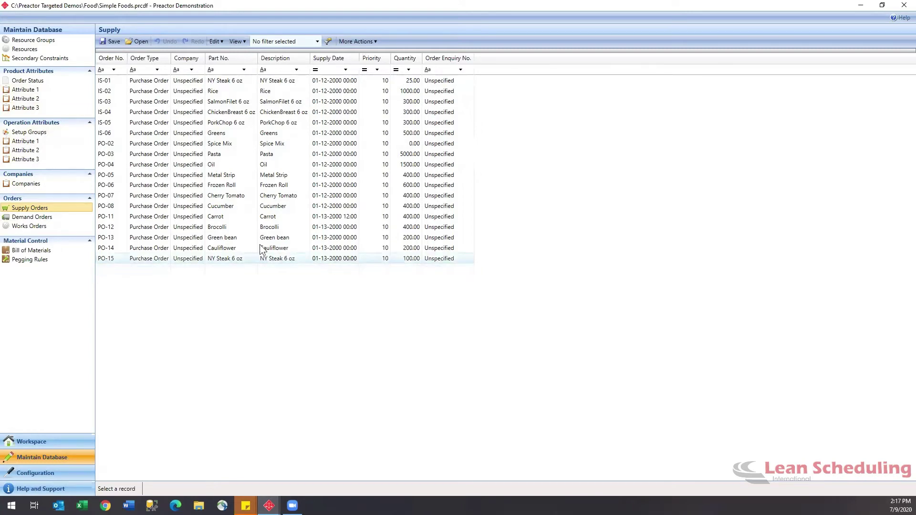
click(30, 226)
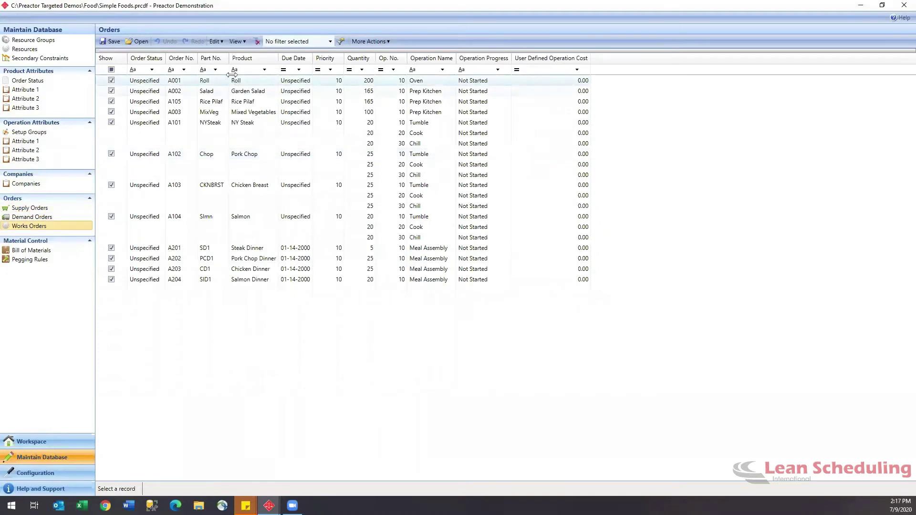
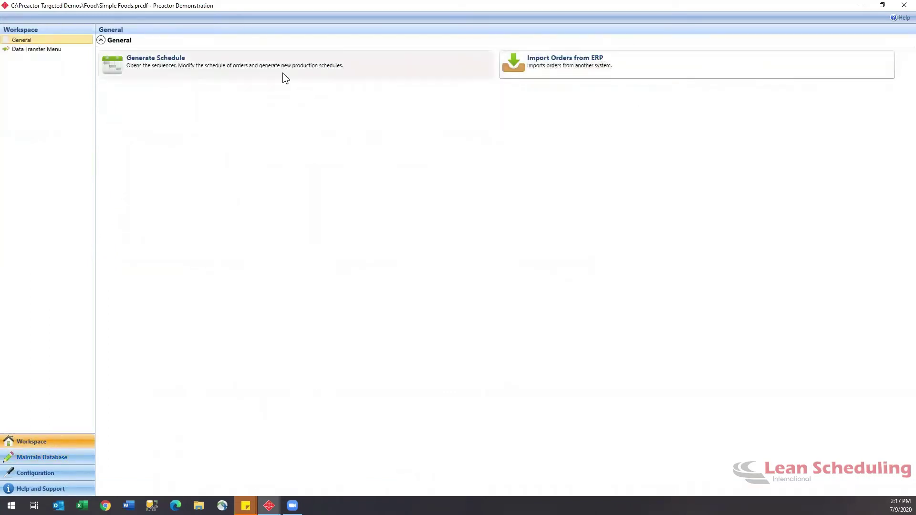
- Open the sequencer for generating the schedule and inspect the record of supply order PO-12
click(146, 66)
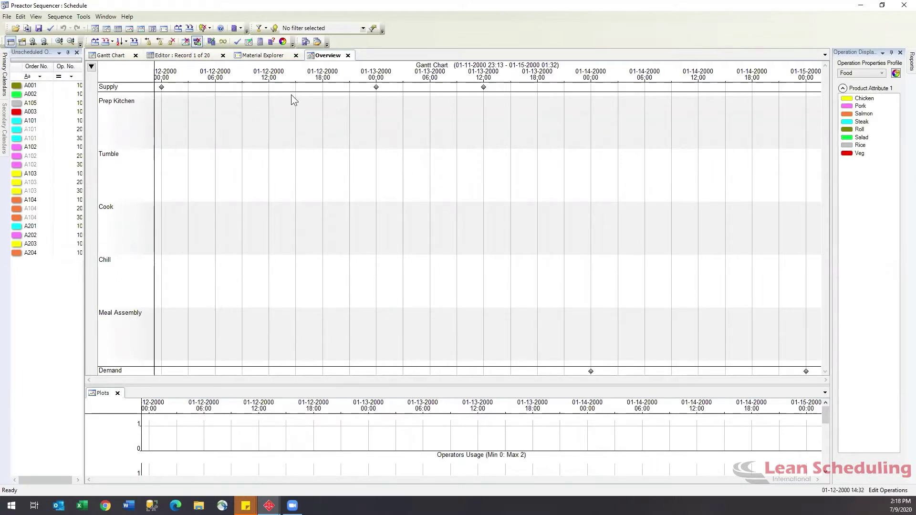
click(376, 88)
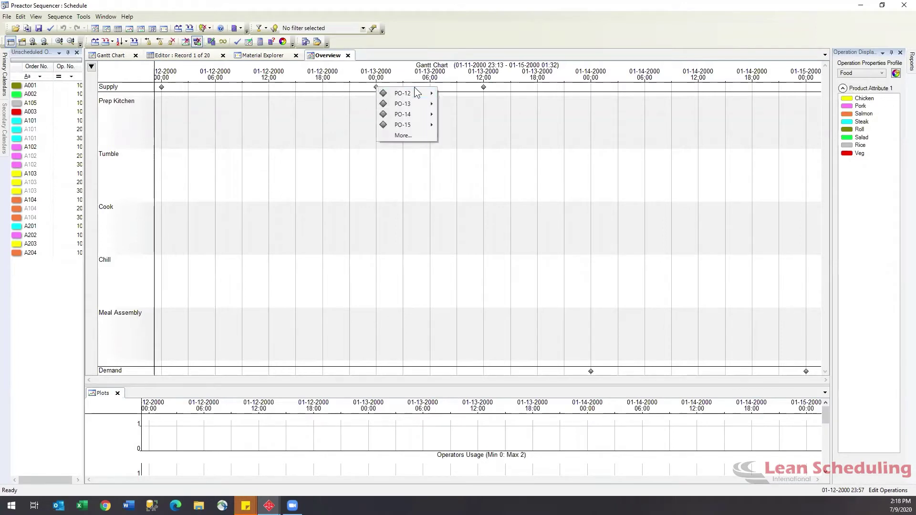
mouse_move(430, 93)
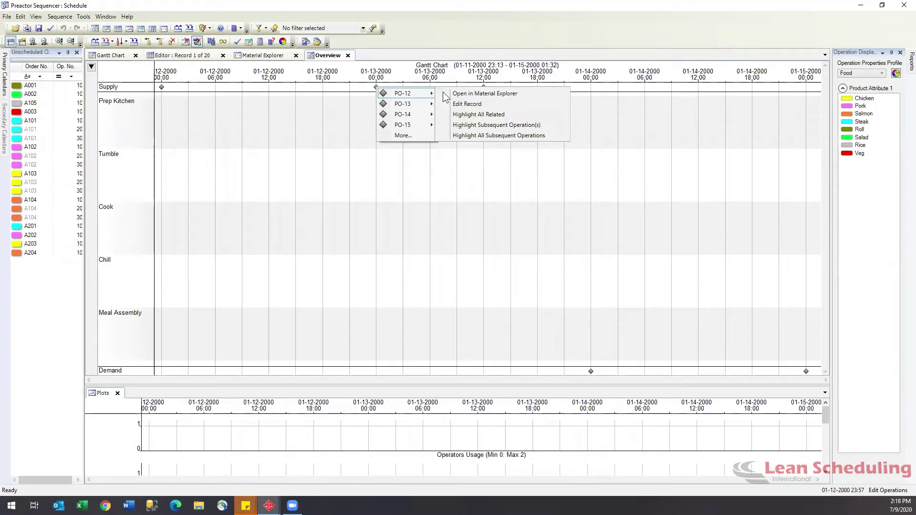
click(487, 100)
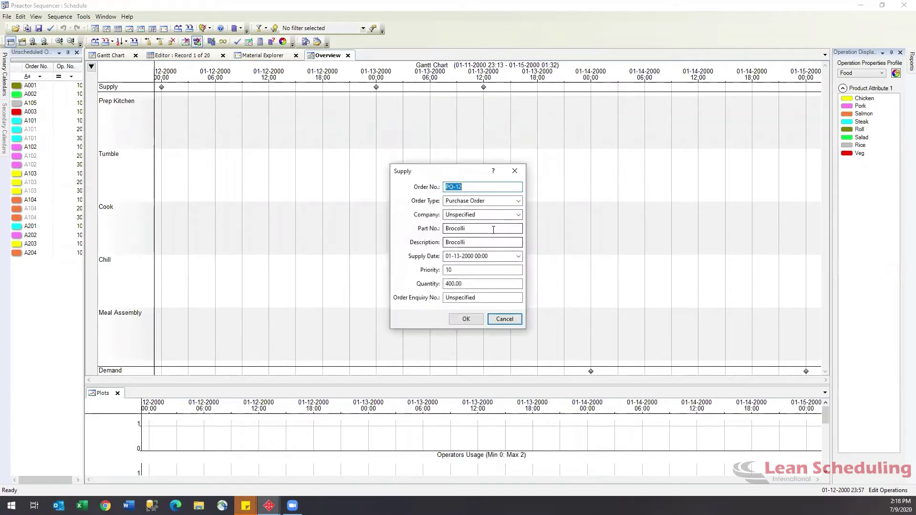
click(509, 319)
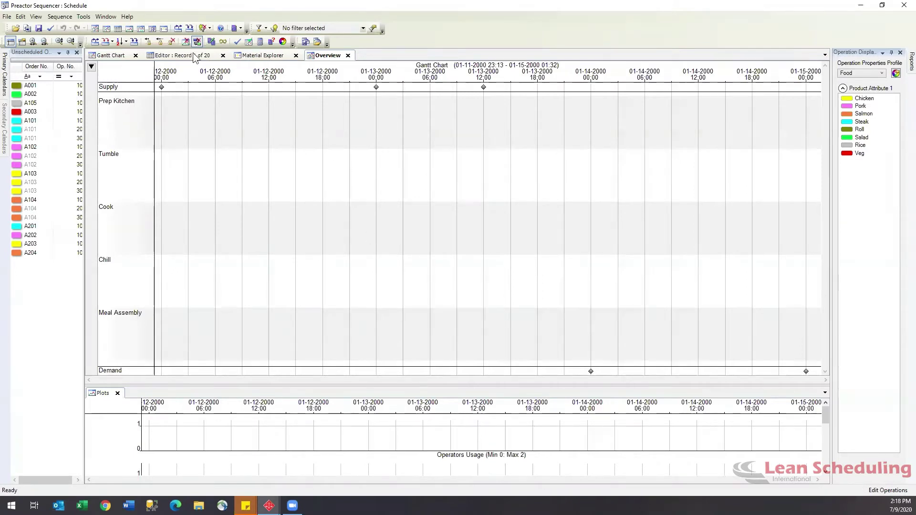
- Sequence all unscheduled operations forward by due date on the main Gantt chart
click(110, 56)
click(60, 16)
mouse_move(126, 32)
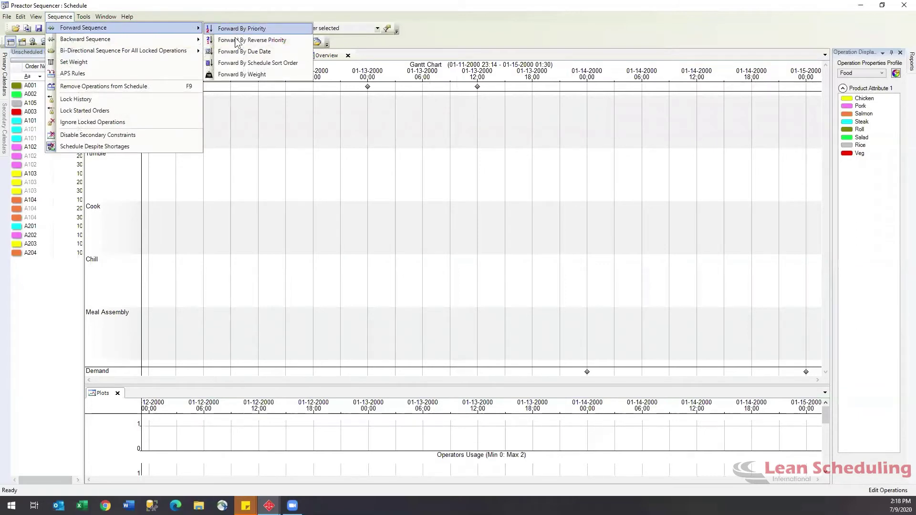
mouse_move(174, 41)
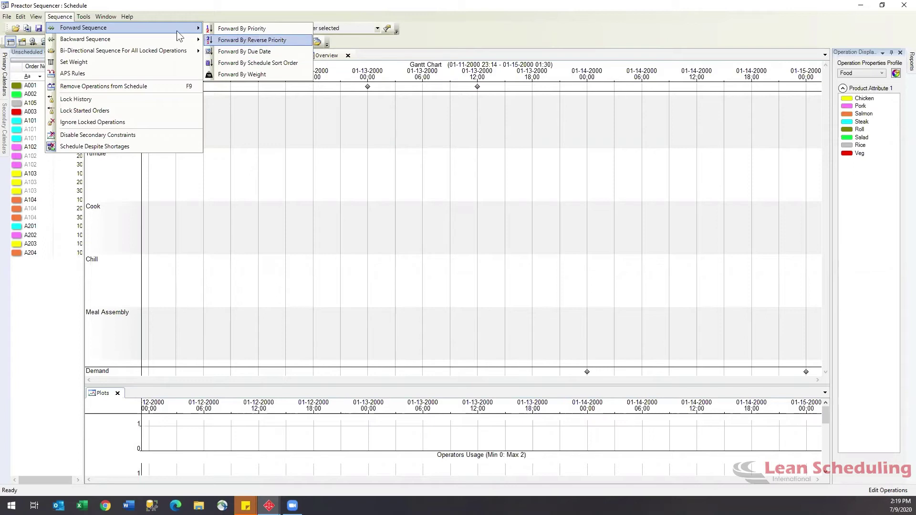
click(243, 51)
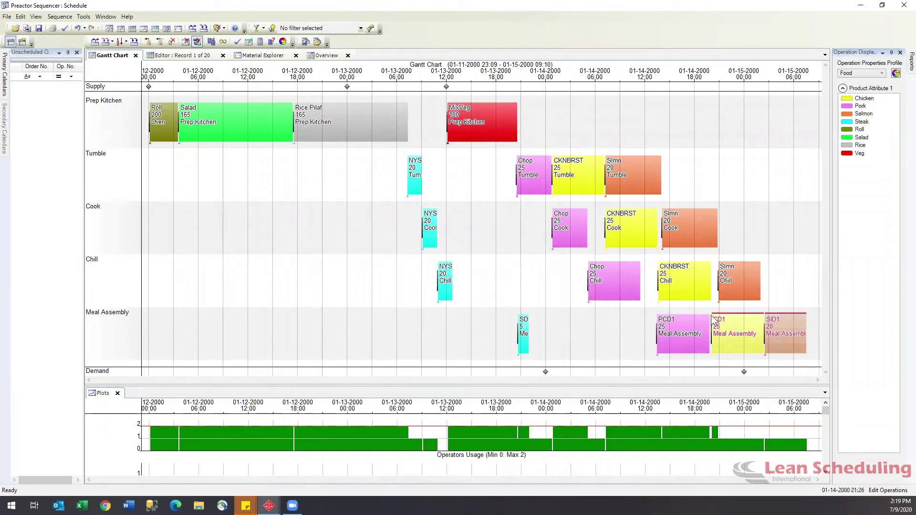
- Highlight all previous operations of the pork Chop's Chill operation to trace its supply, and clear the highlighting
right_click(620, 284)
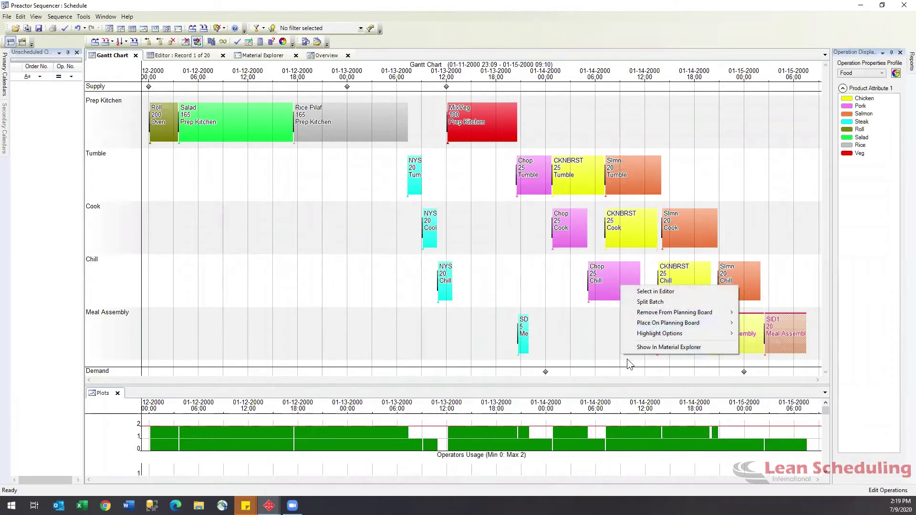
mouse_move(636, 337)
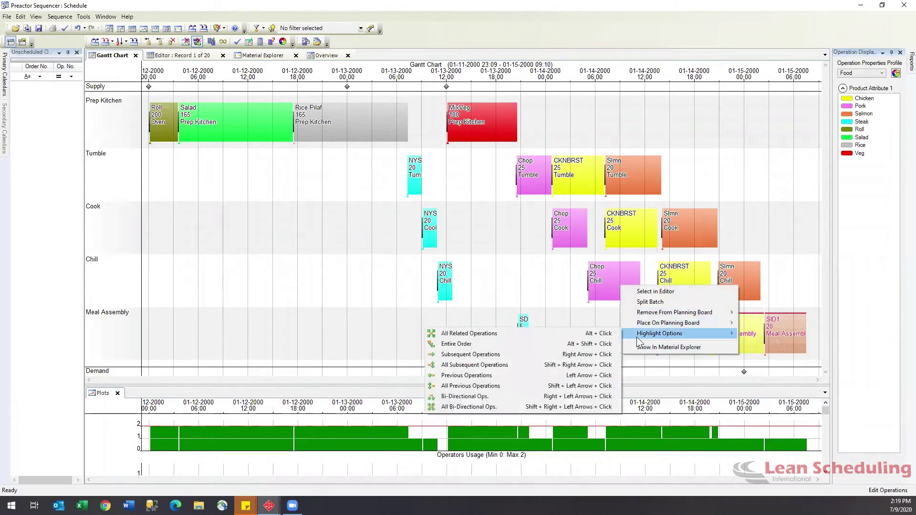
click(512, 386)
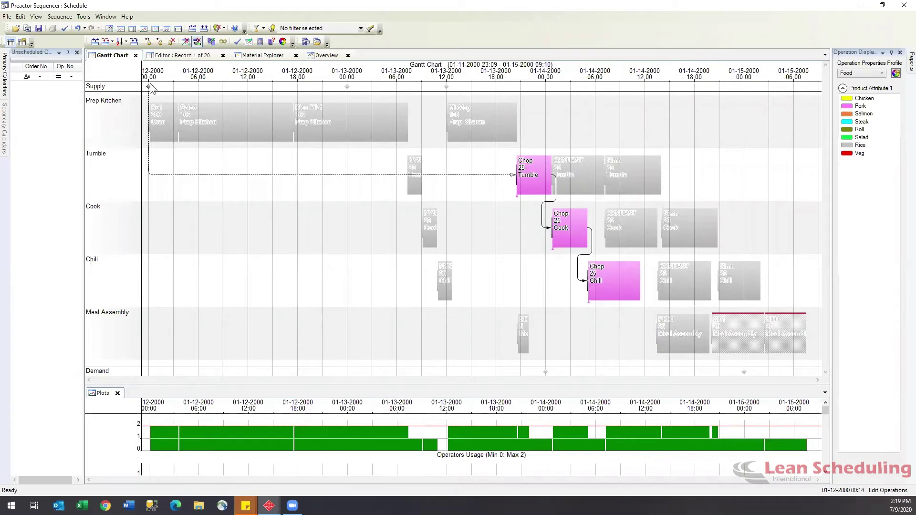
mouse_move(149, 87)
click(496, 210)
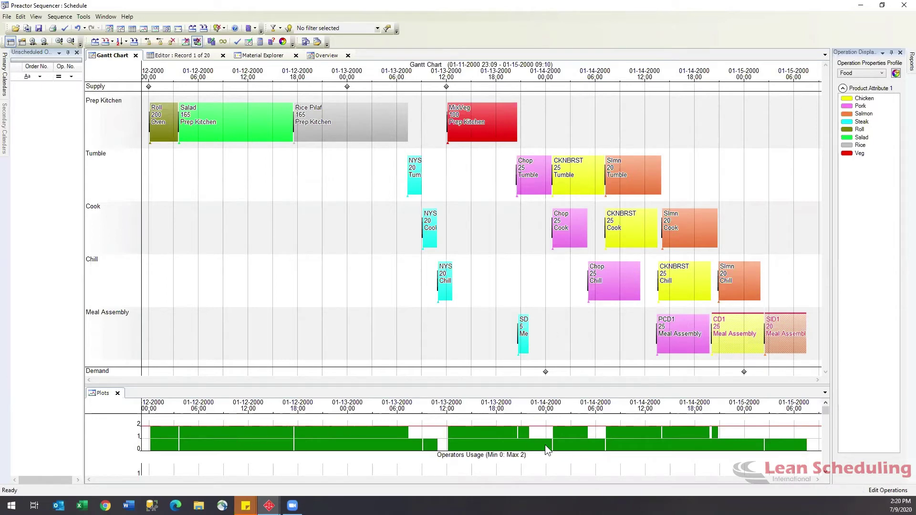
- Highlight all operations related to the CD1 Meal Assembly operation, clear the highlighting, and view the schedule statistics
drag(145, 446, 533, 429)
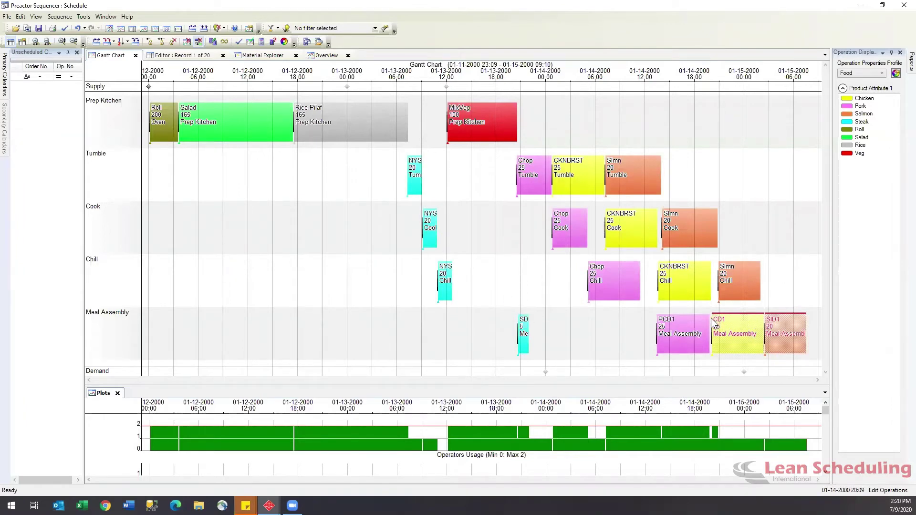
click(746, 338)
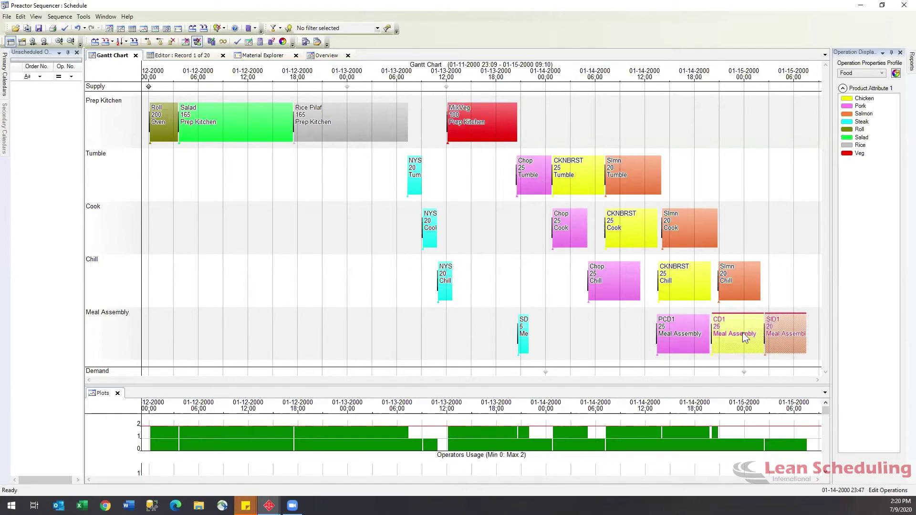
key(alt)
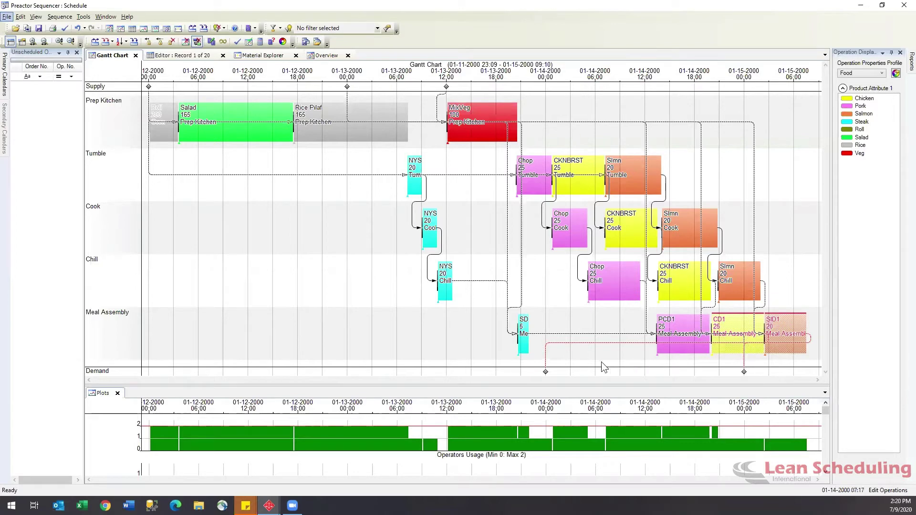
key(Escape)
click(780, 273)
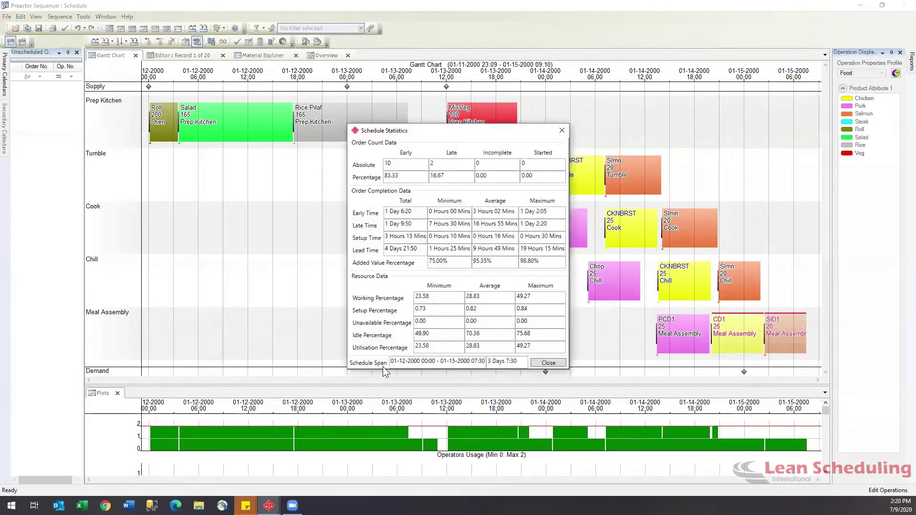
click(543, 364)
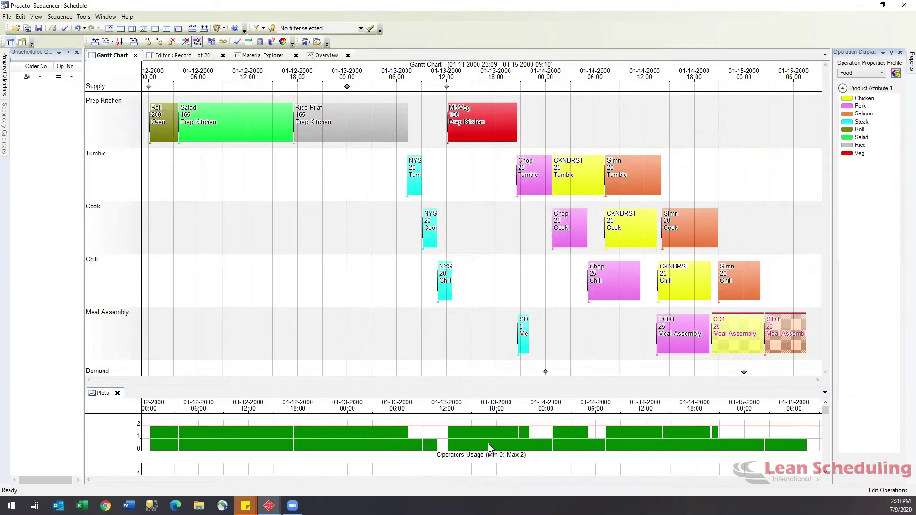
- Disable the constraint on Operators Usage and resequence the schedule forward by due date
right_click(470, 440)
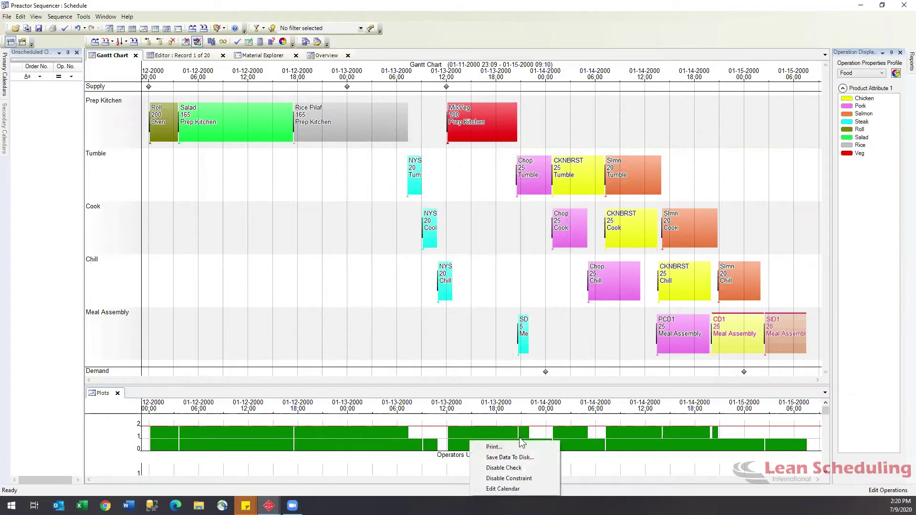
click(529, 478)
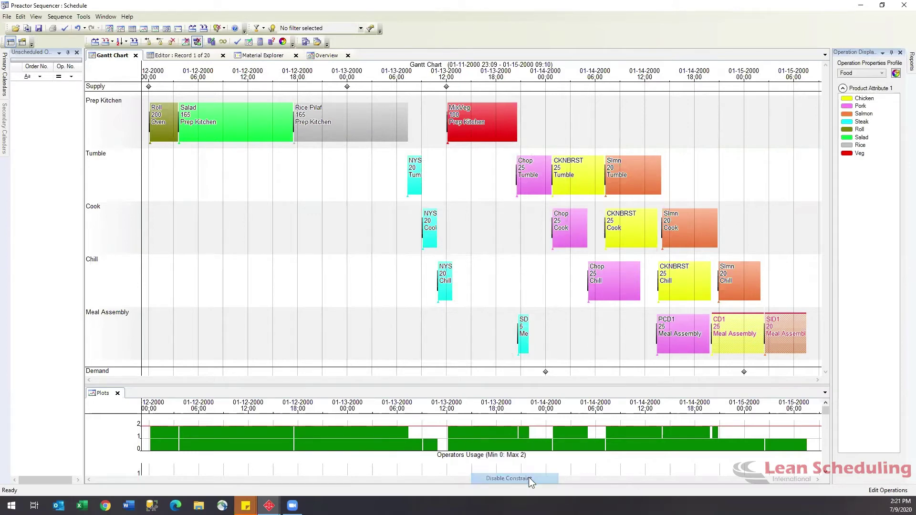
click(210, 29)
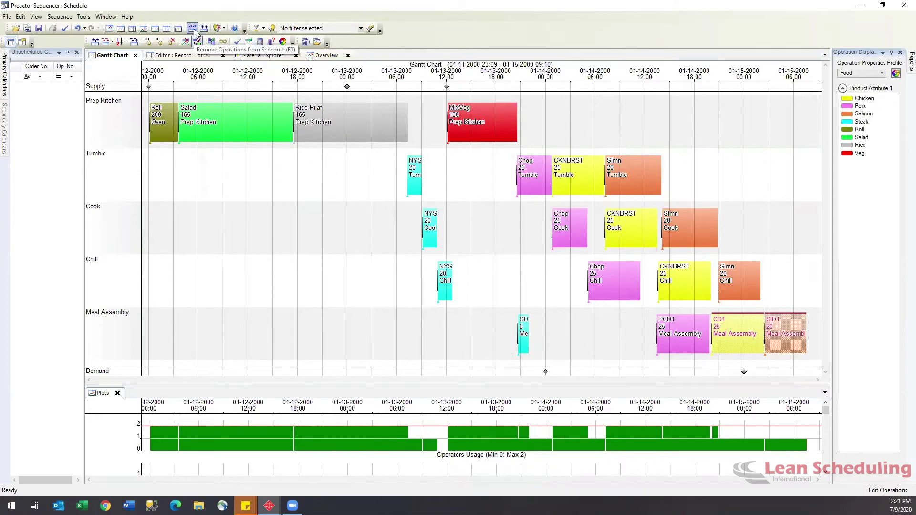
click(60, 16)
mouse_move(159, 28)
click(248, 52)
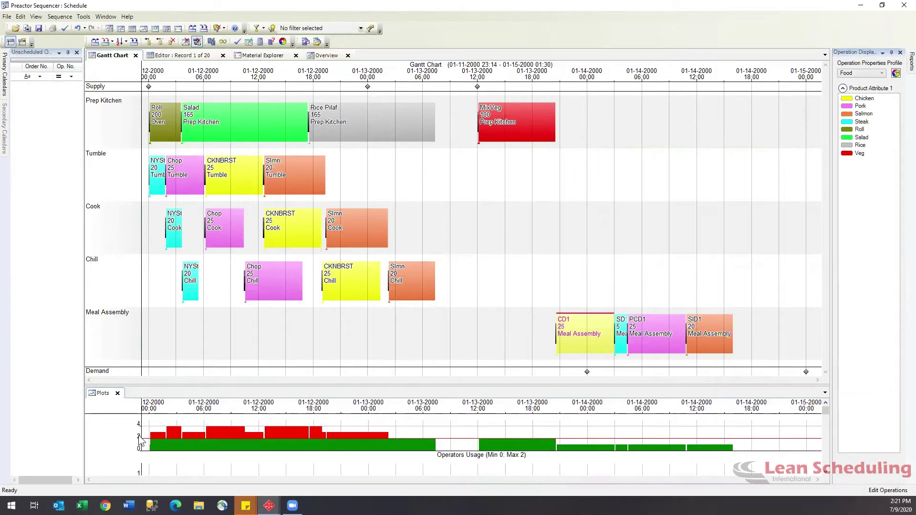
- Examine the Operators Usage plot and view the statistics of the unconstrained schedule
drag(149, 435, 495, 438)
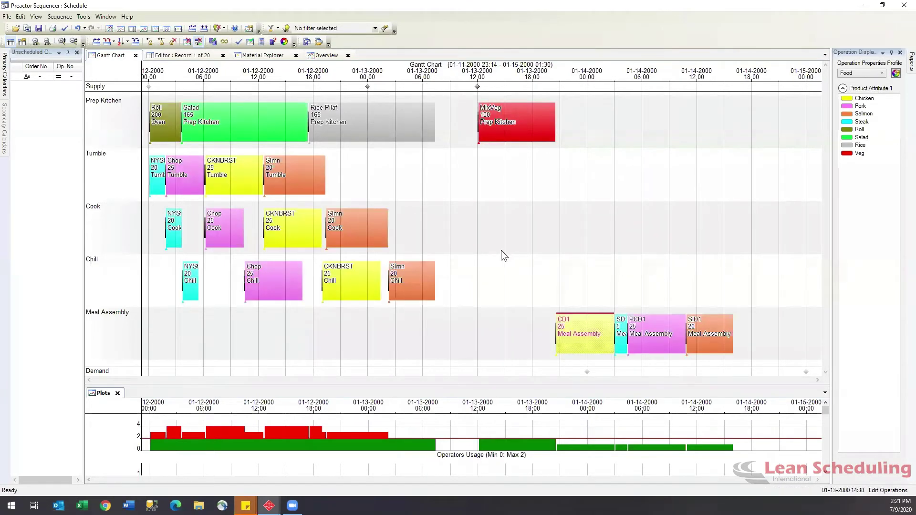
click(255, 43)
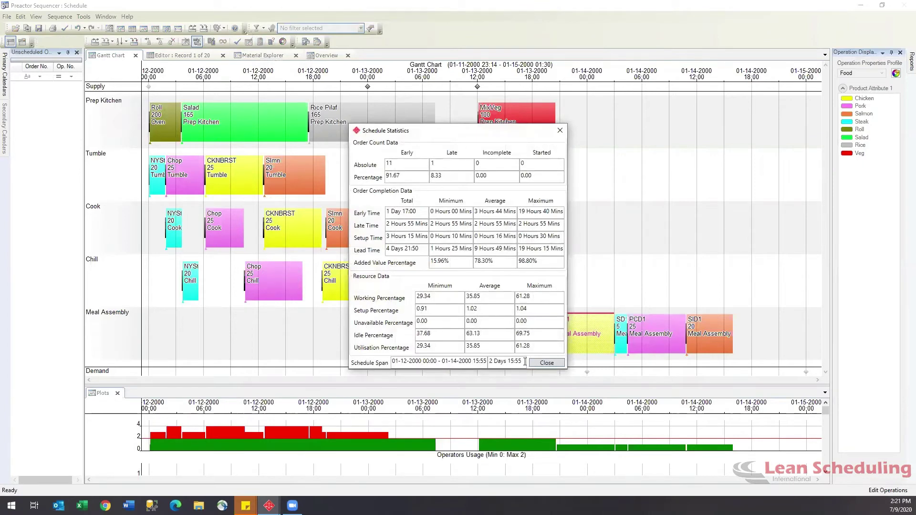
click(541, 362)
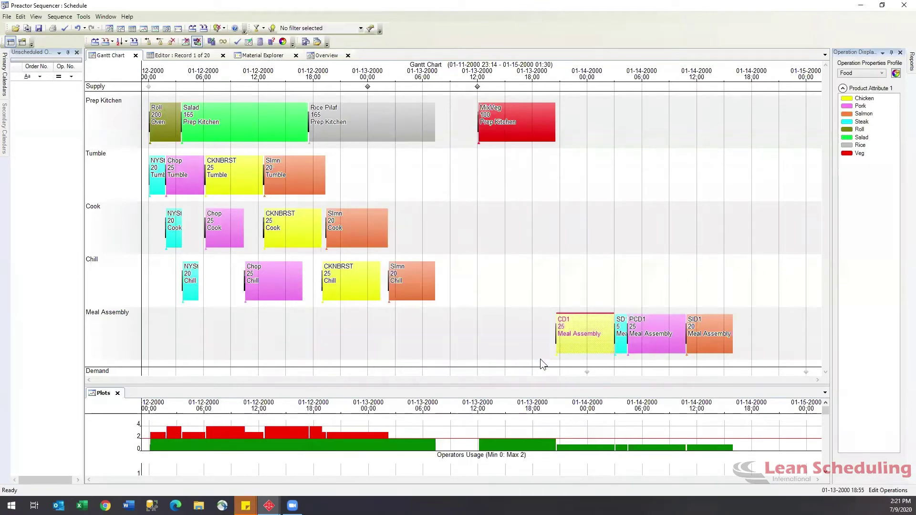
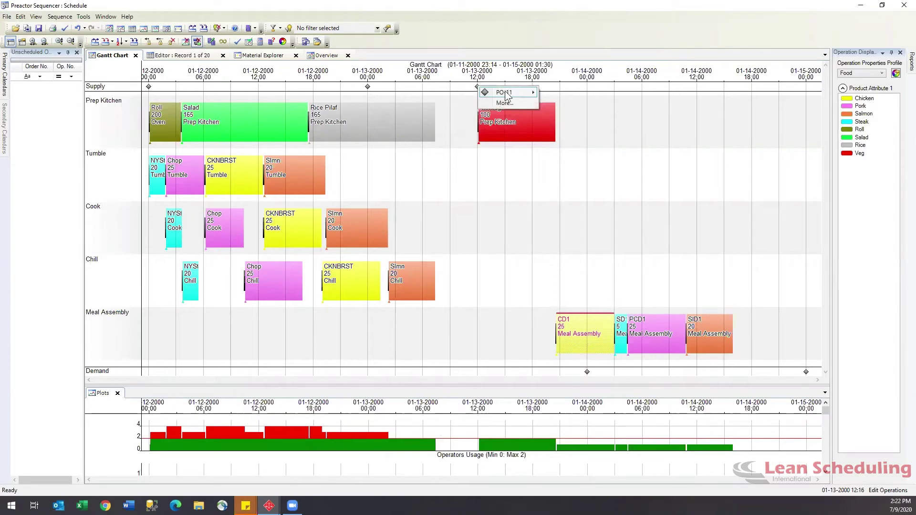
click(571, 101)
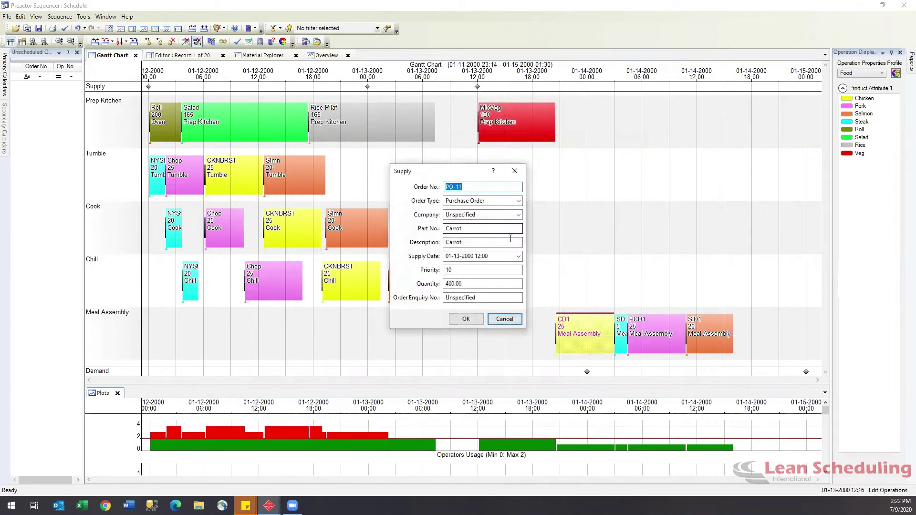
click(459, 256)
click(461, 256)
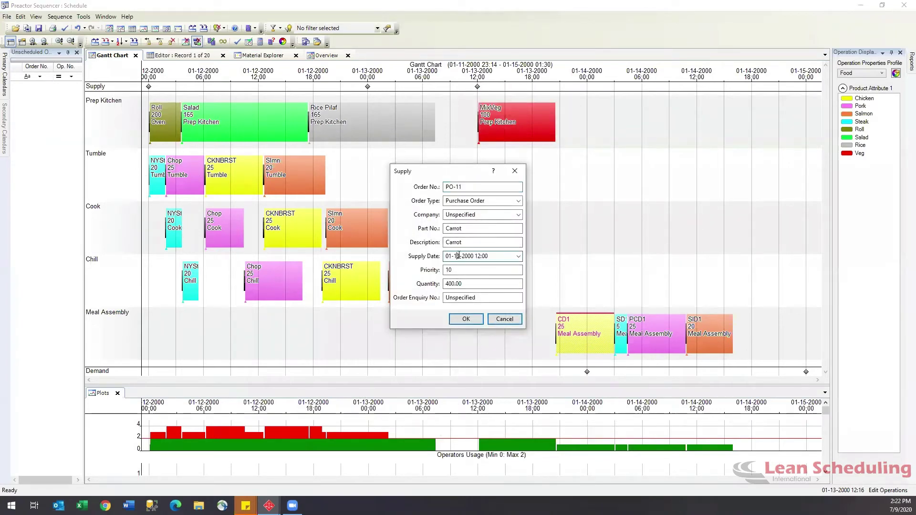
key(Up)
click(466, 318)
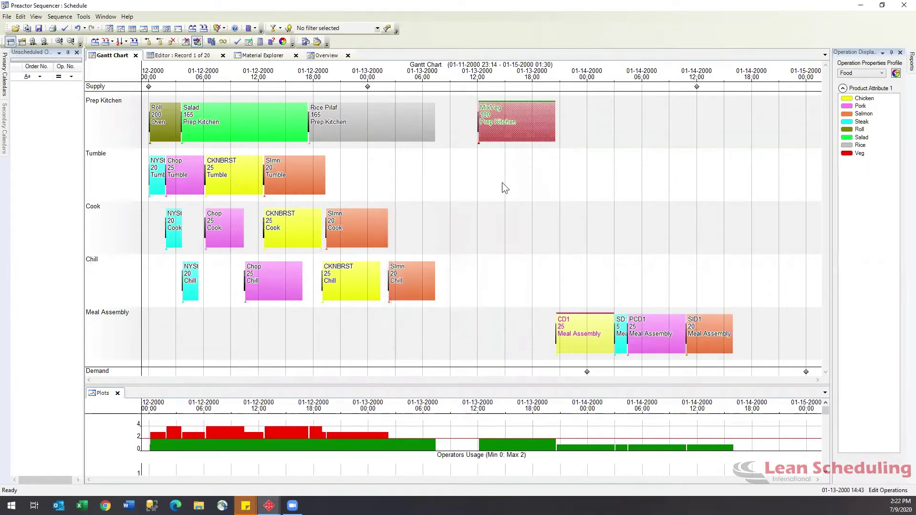
- Highlight everything related to the MixVeg Prep Kitchen operation to trace its supply link, and clear the highlighting
click(528, 126)
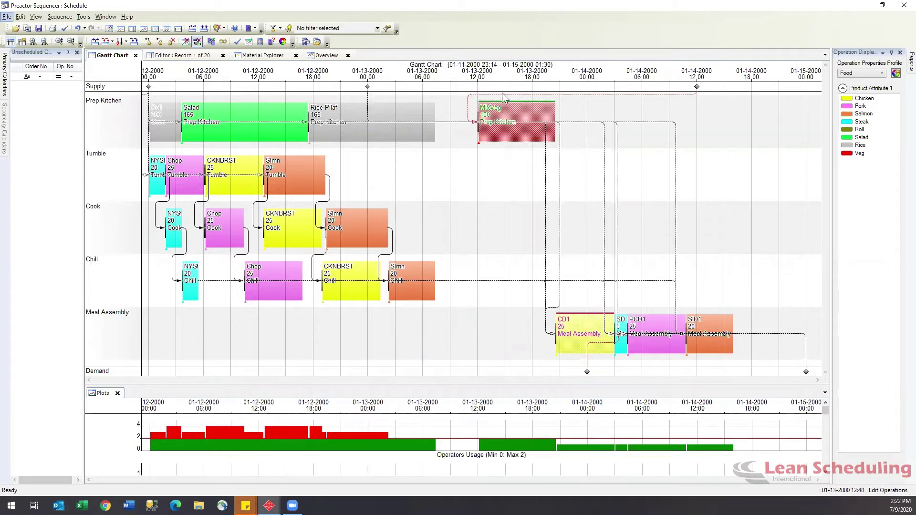
mouse_move(697, 87)
click(516, 183)
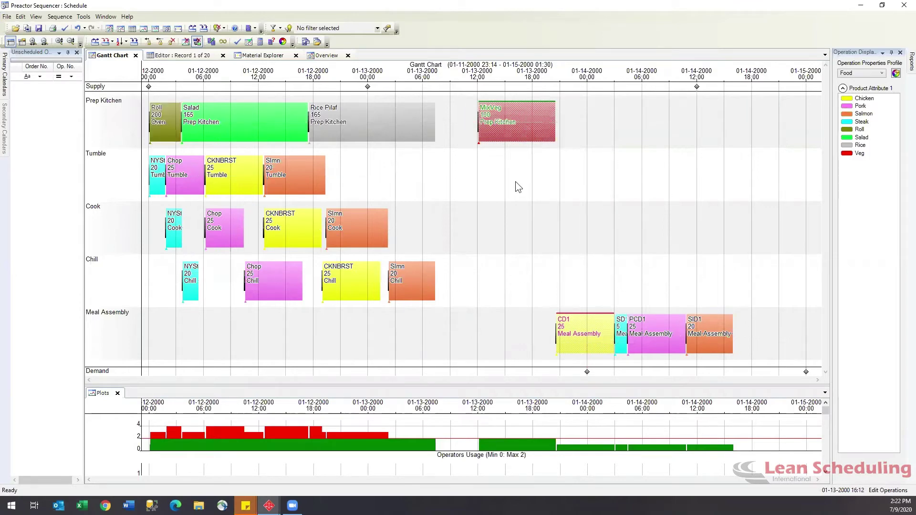
- Repair the schedule for the carrot delay, allowing operations to be scheduled earlier and sequence changes
click(251, 43)
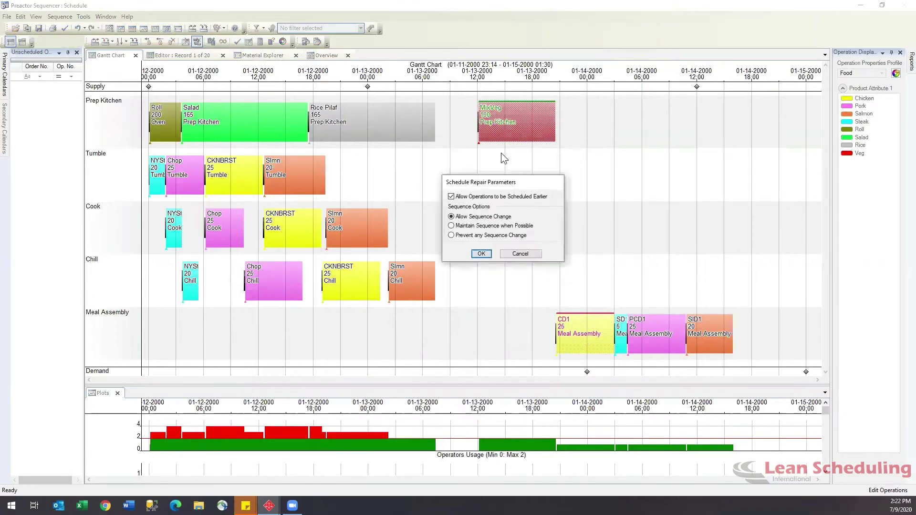
click(486, 255)
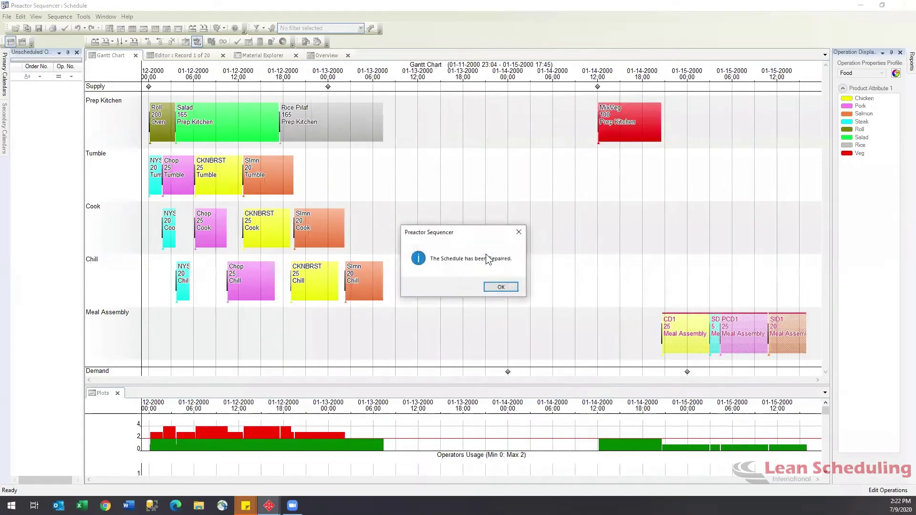
click(507, 288)
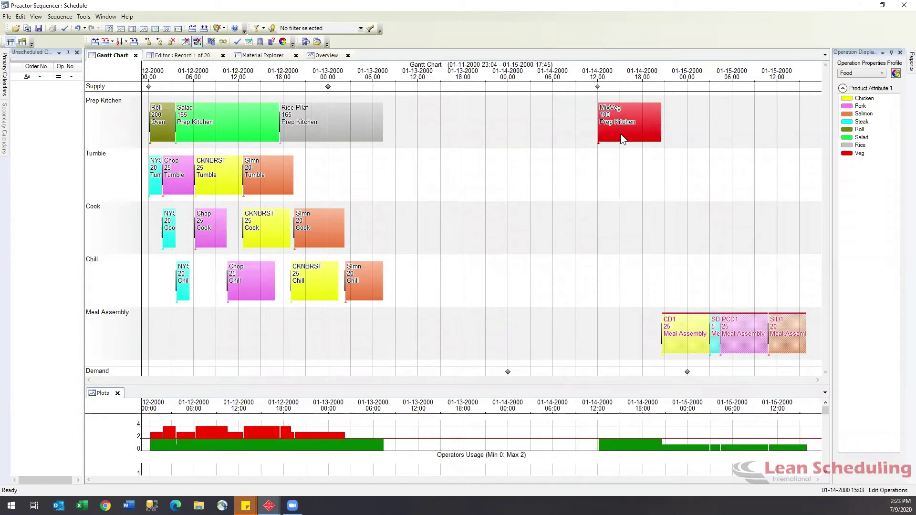
- Trace the late SID1 Meal Assembly operation in the Material Explorer and open its Rice Pilaf supply order to inspect the shortage
mouse_move(622, 133)
right_click(782, 334)
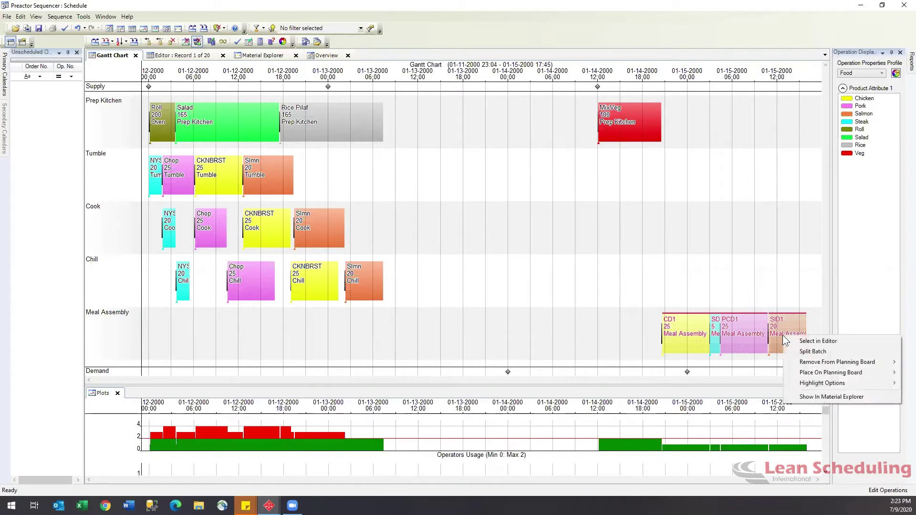
click(832, 399)
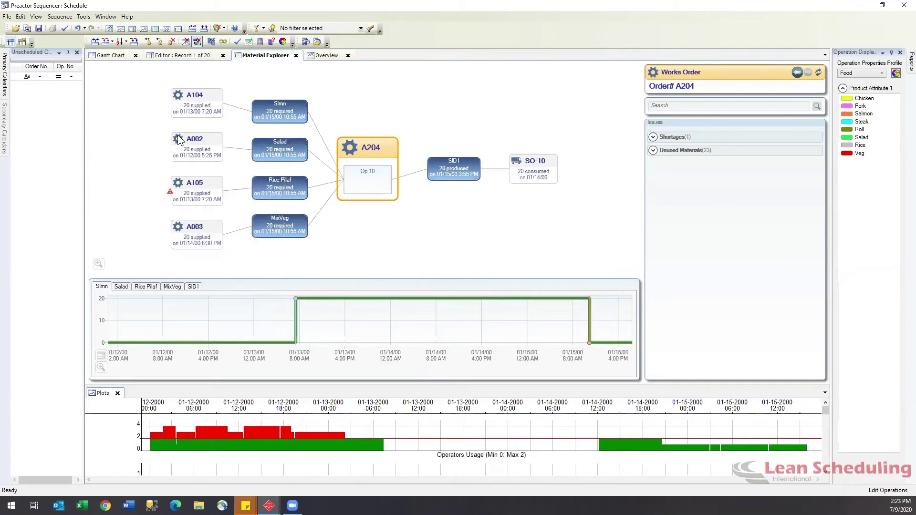
mouse_move(186, 98)
mouse_move(178, 185)
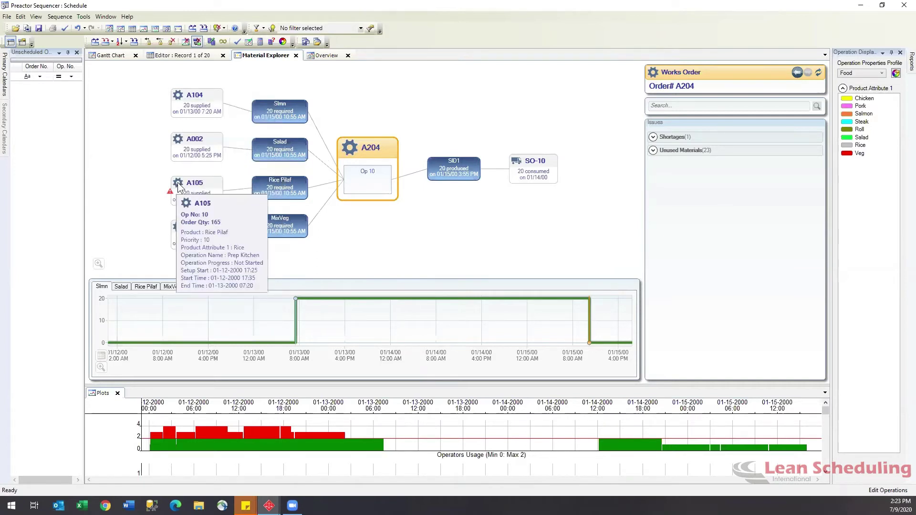
double_click(179, 185)
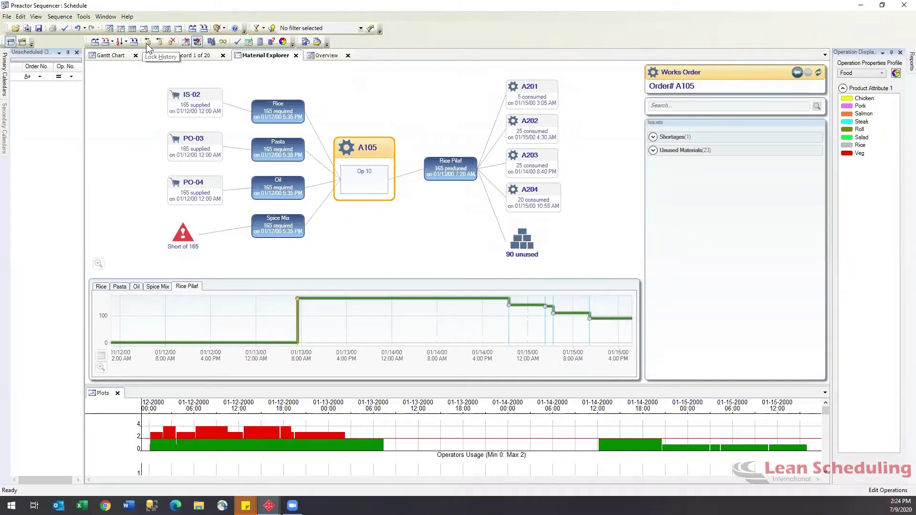
- Save the schedule and open the Work to List By Resource report
click(38, 28)
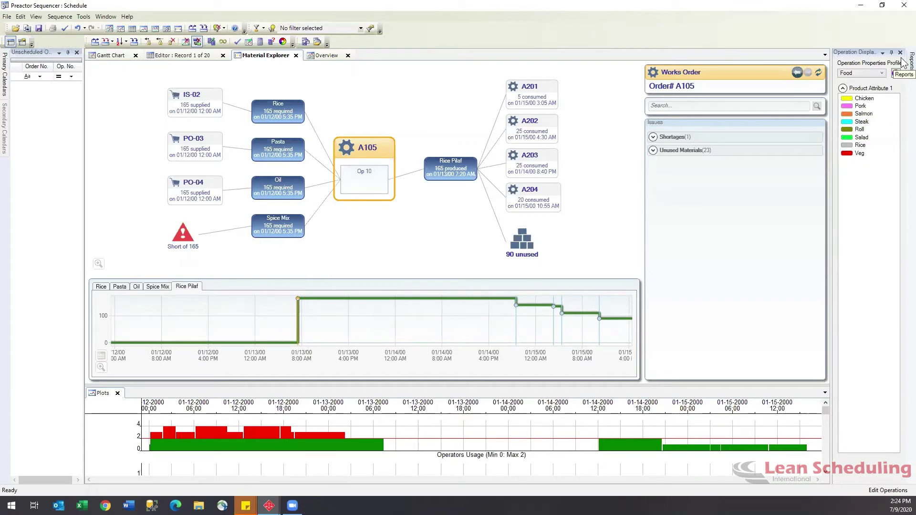
mouse_move(906, 62)
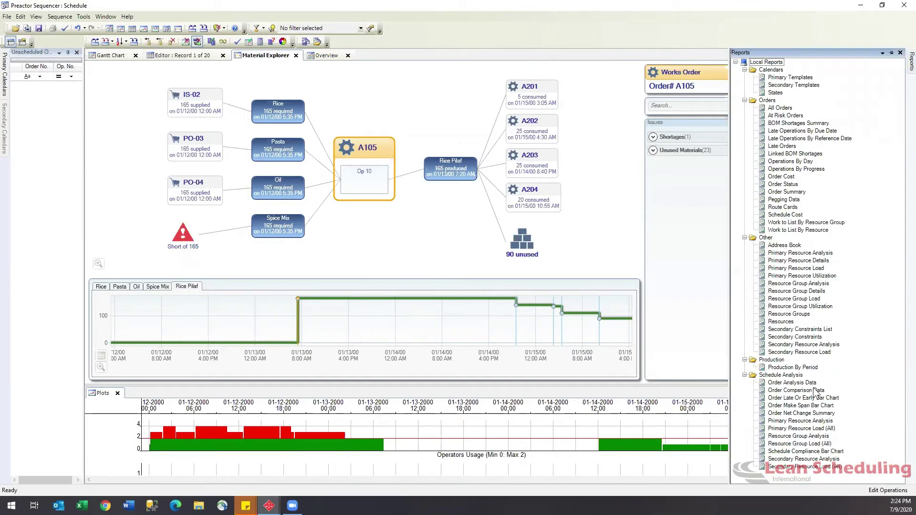
click(811, 231)
double_click(811, 231)
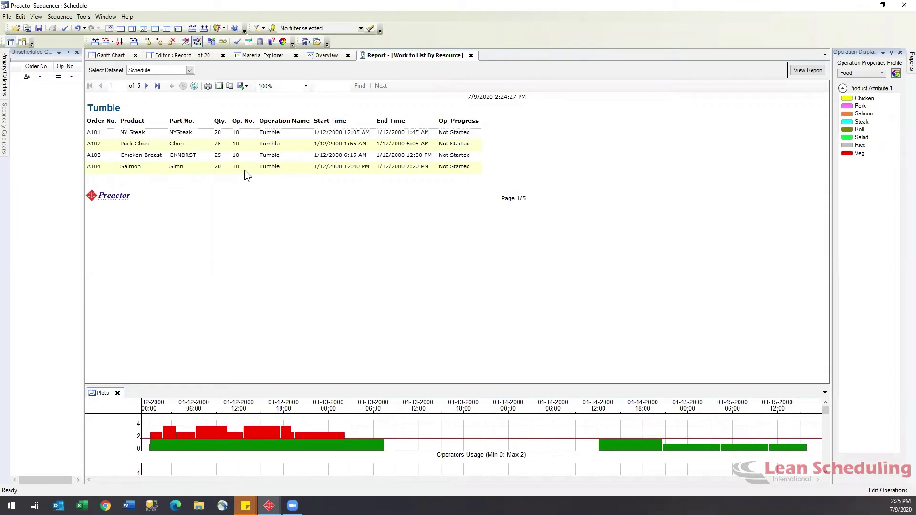
- Page through the Work to List By Resource report to review each resource's work list
click(146, 86)
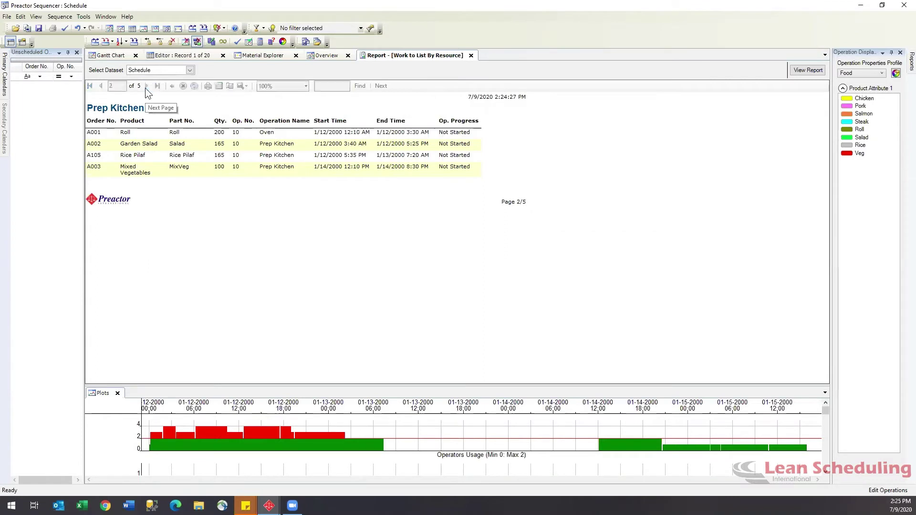
click(146, 86)
click(146, 86)
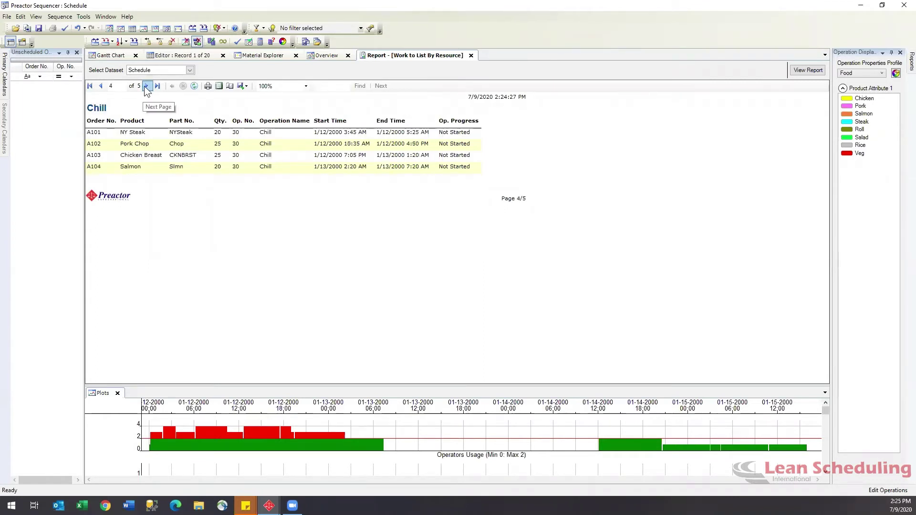
click(146, 86)
mouse_move(904, 69)
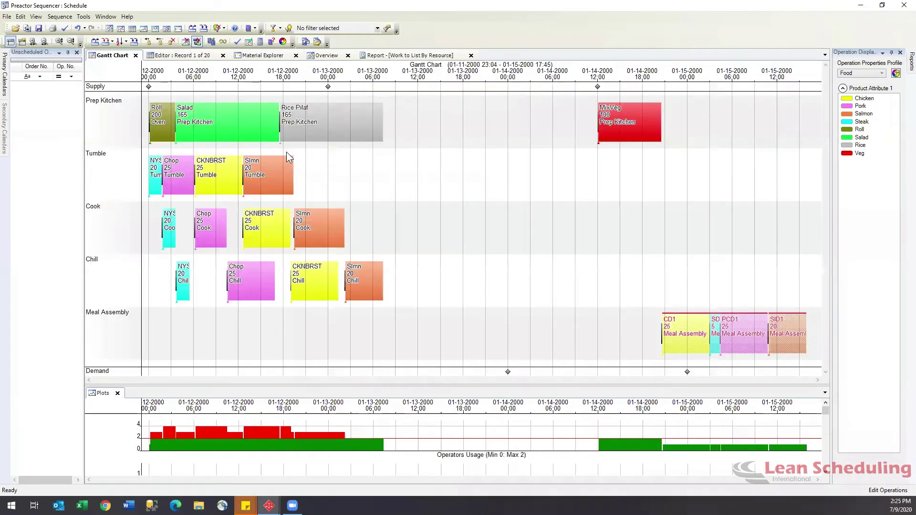
- Add a Breakdown period to the Tumble resource's calendar with its end date set to 1/15
click(109, 56)
mouse_move(621, 129)
right_click(100, 157)
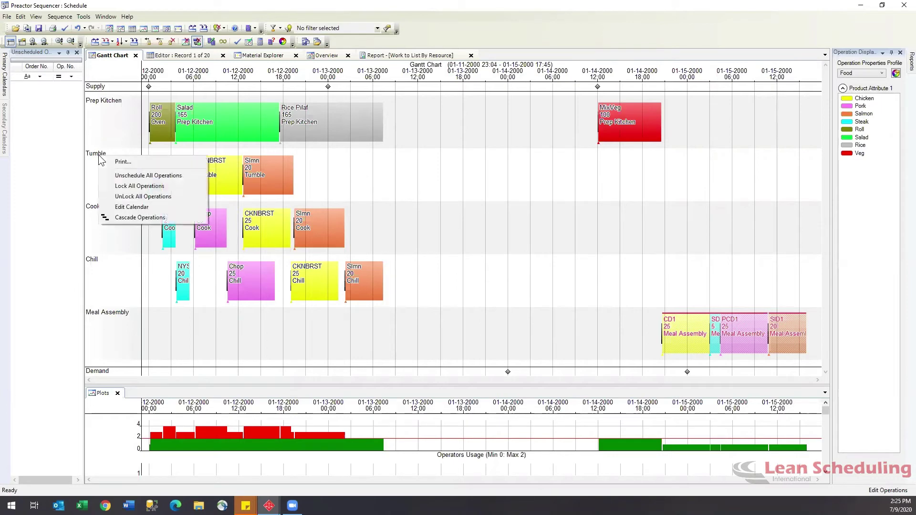
click(130, 208)
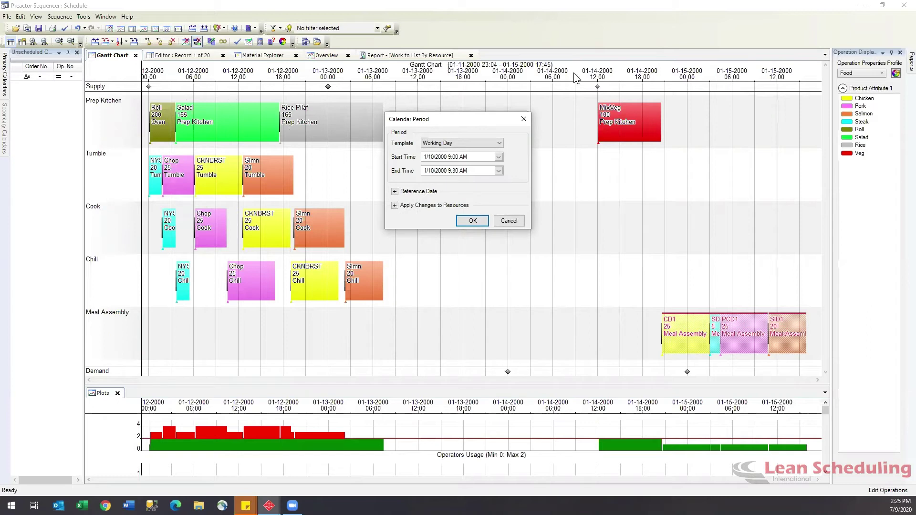
click(499, 143)
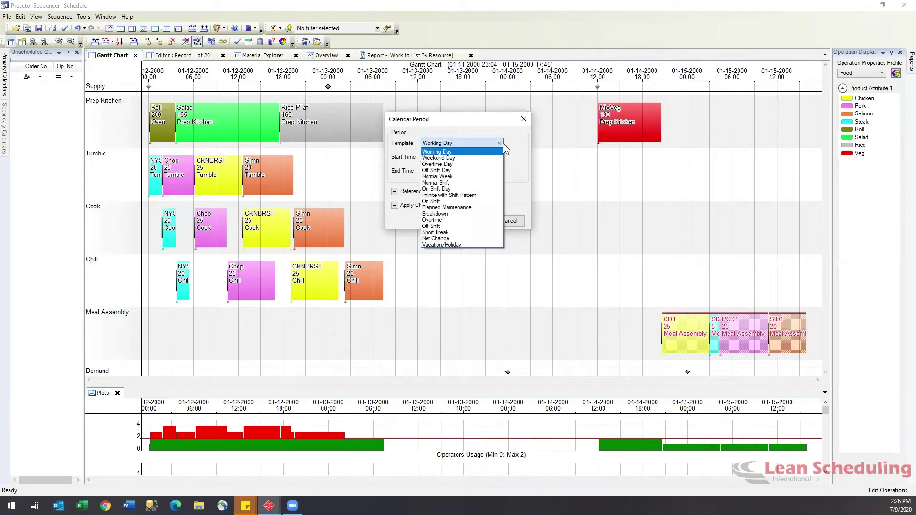
click(477, 214)
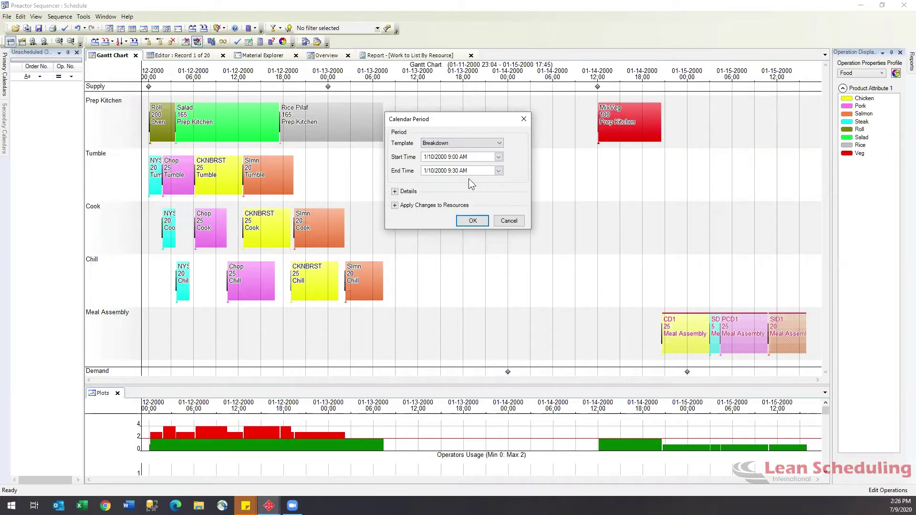
click(486, 171)
text(1/15)
click(476, 156)
click(472, 221)
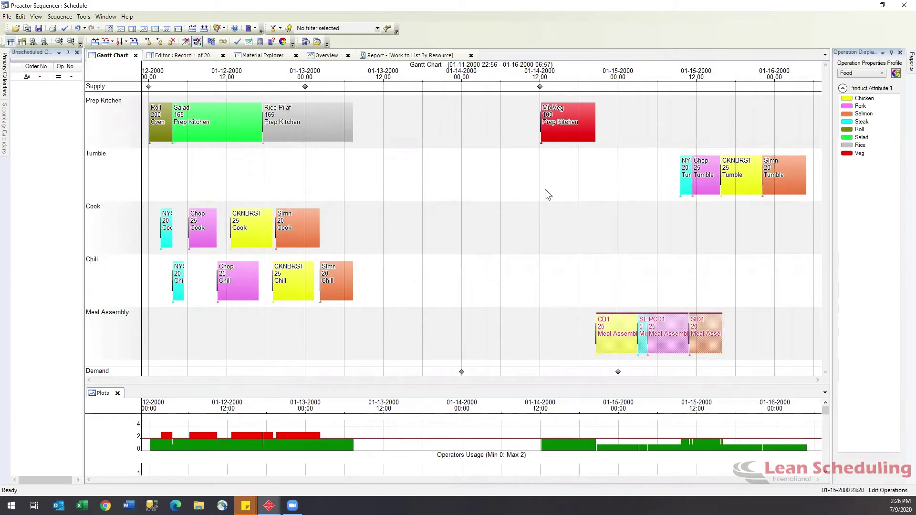
- Repair the schedule so the downstream operations follow the Tumble breakdown
click(258, 42)
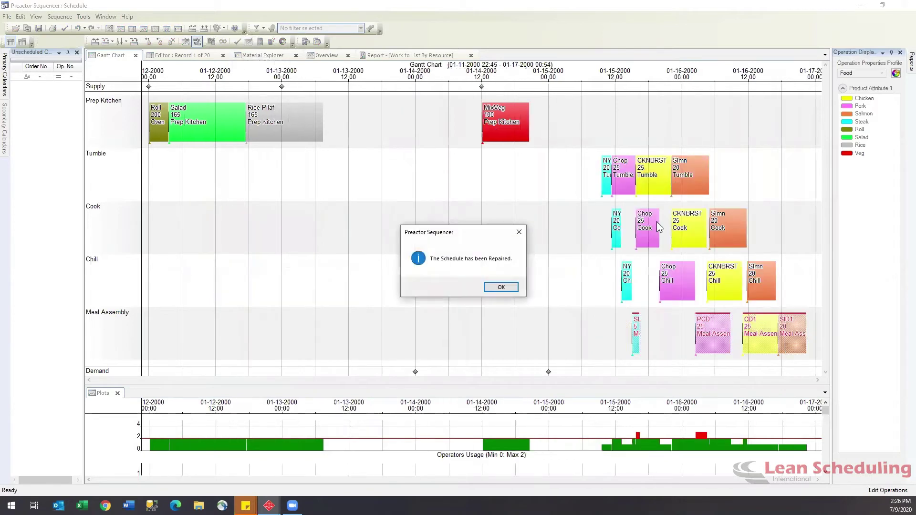
click(501, 287)
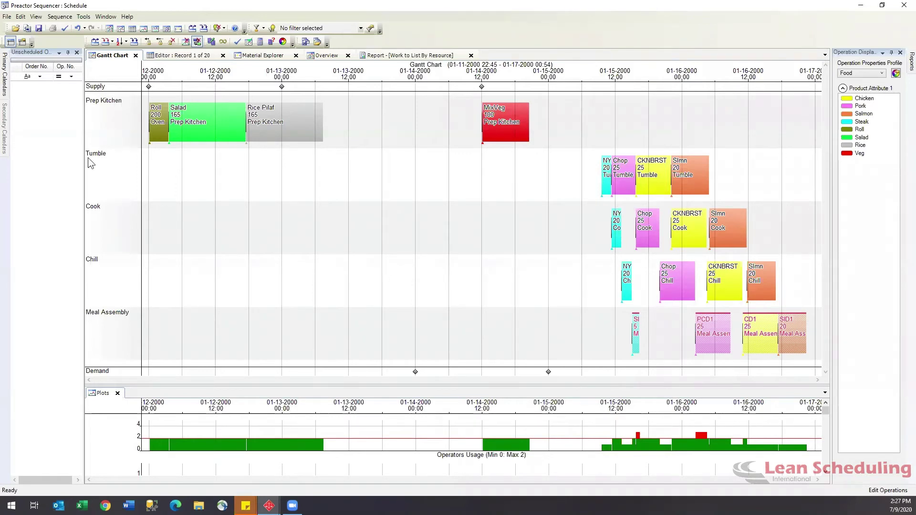
mouse_move(93, 155)
- Switch to the Ovens and Food Preactor demonstration and open its schedule in the sequencer
click(862, 6)
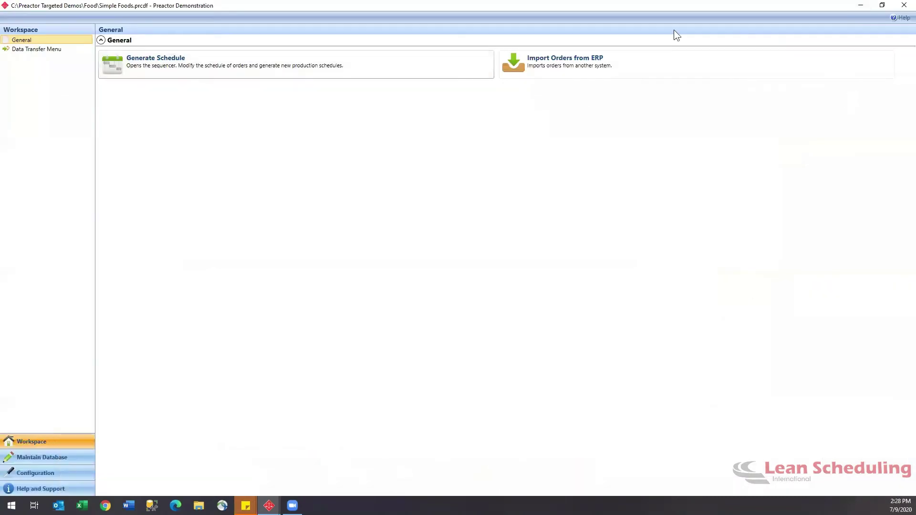
click(861, 6)
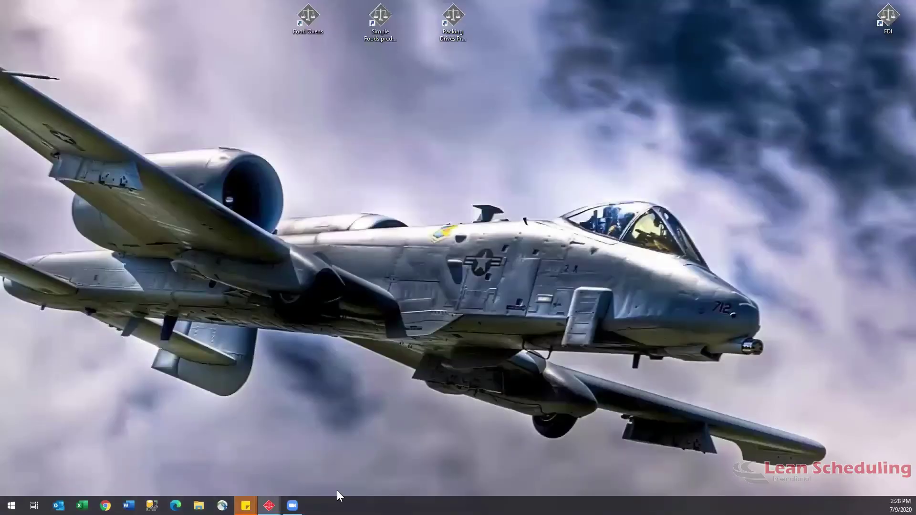
mouse_move(268, 503)
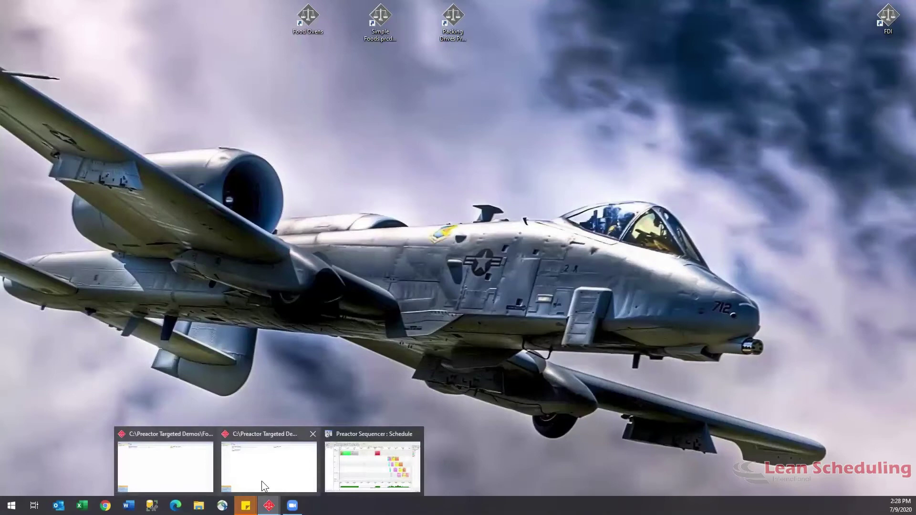
mouse_move(261, 478)
click(271, 460)
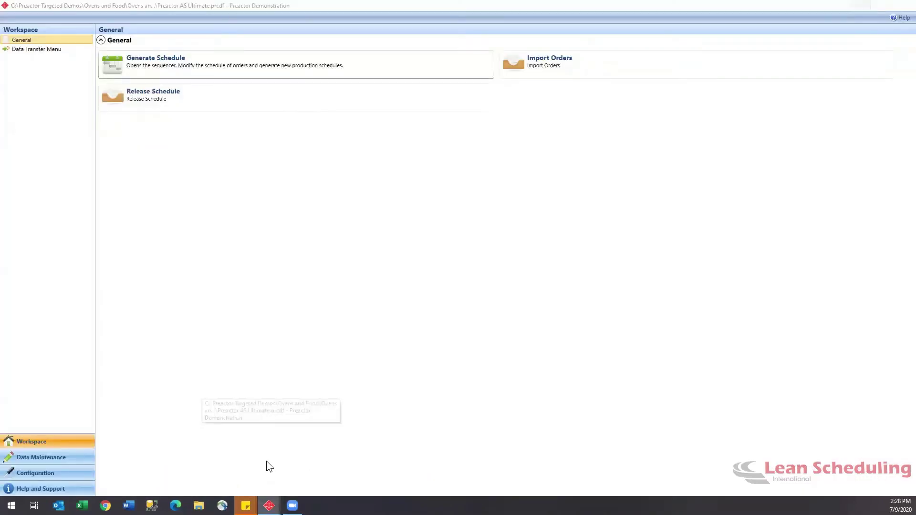
click(145, 64)
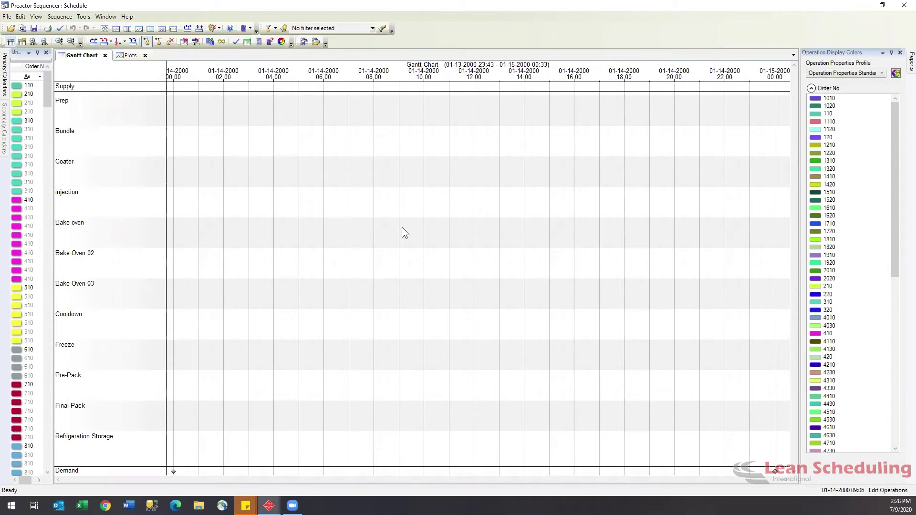
- Sequence the oven schedule's operations forward by due date
click(64, 19)
mouse_move(150, 25)
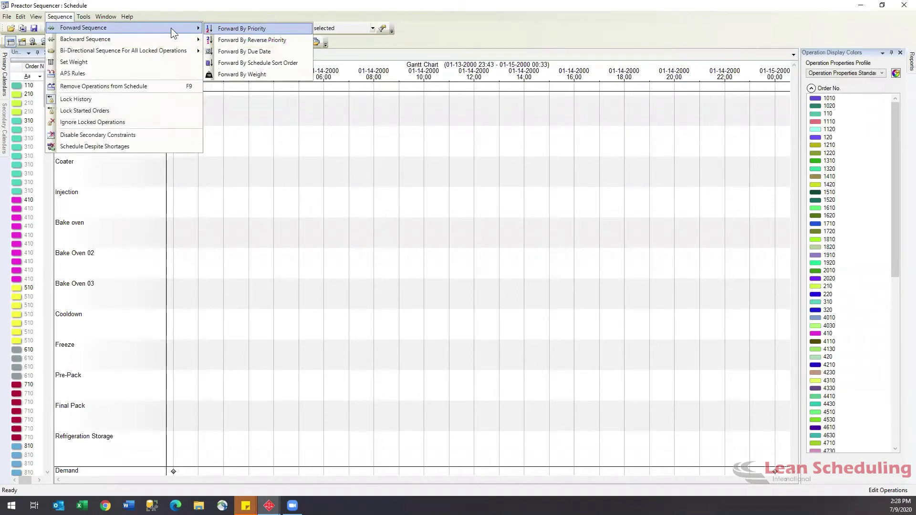
click(250, 51)
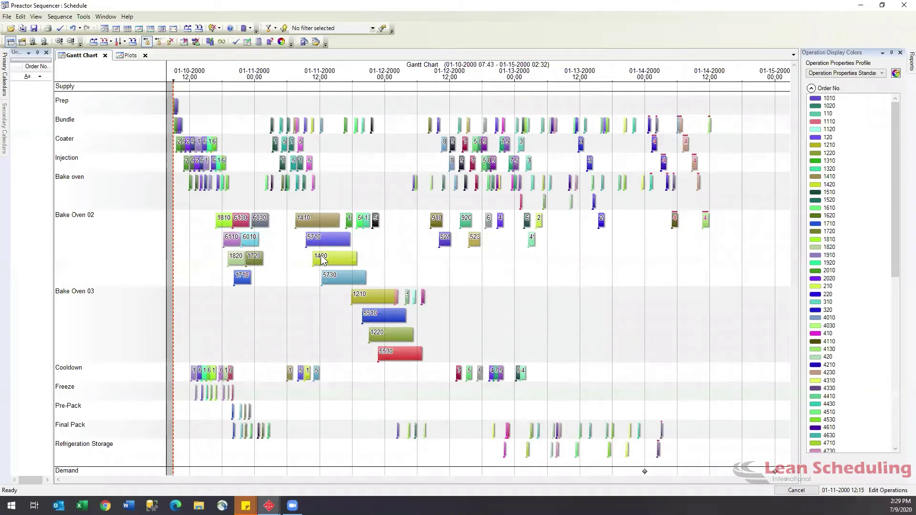
- Line up the four long mid-schedule Bake Oven 02 operations to run together, and align the shorter operations that follow them
drag(321, 258, 342, 233)
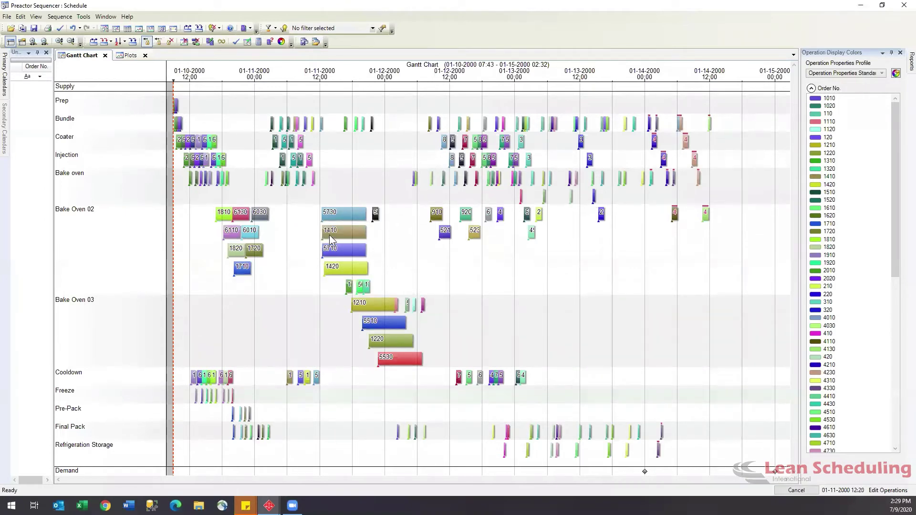
drag(350, 286, 375, 255)
drag(361, 287, 374, 268)
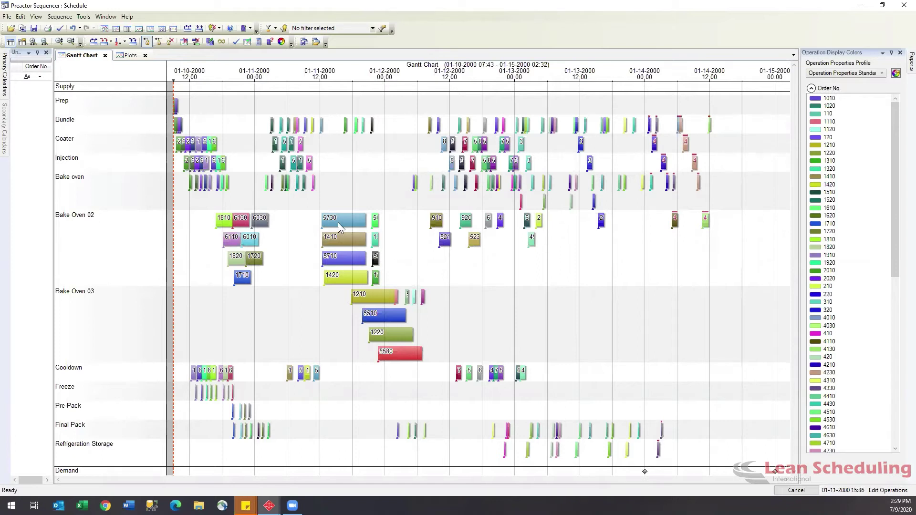
mouse_move(340, 227)
mouse_move(328, 284)
- Remove all operations from the oven schedule
click(912, 65)
click(222, 41)
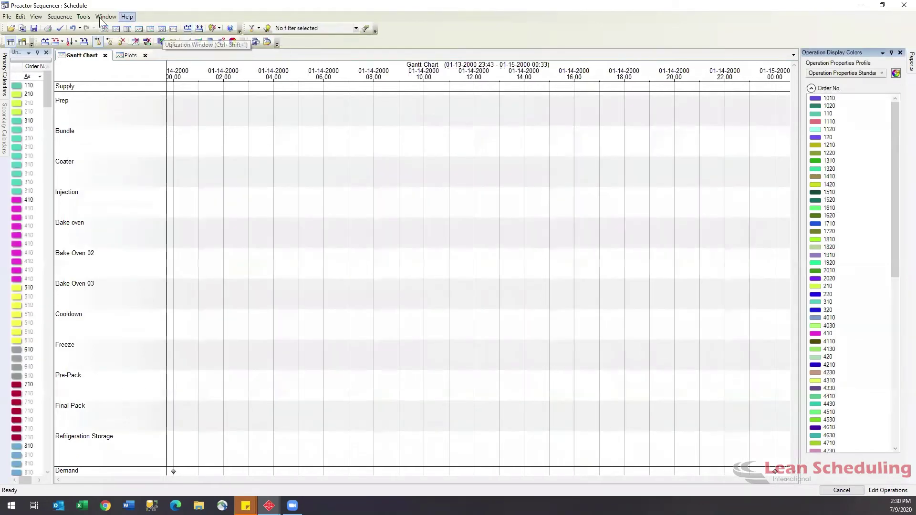
click(60, 17)
click(74, 77)
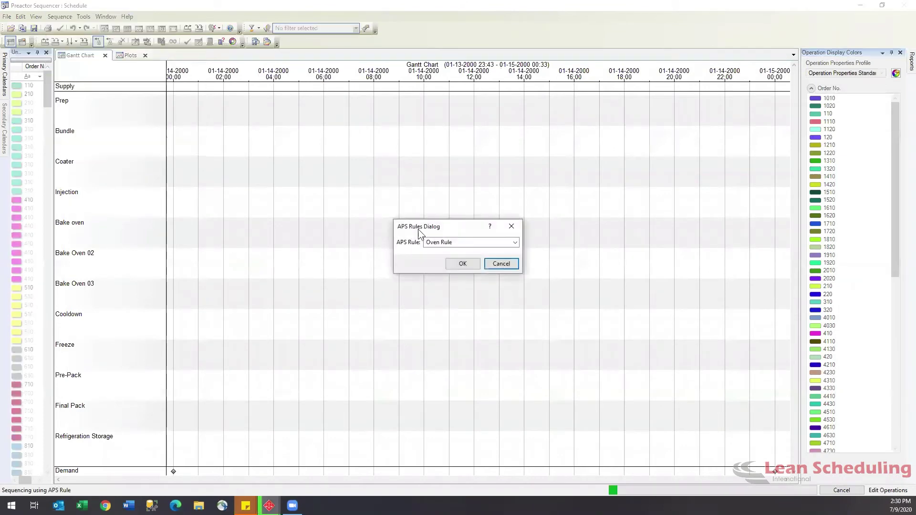
click(465, 263)
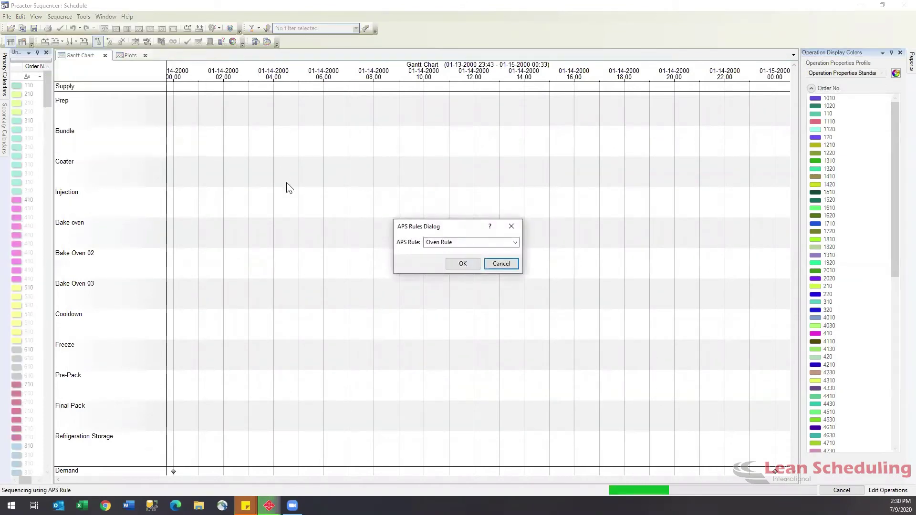
- Toggle the Animate Sequencing option and sequence the unscheduled operations with the APS rule Oven Rule
click(60, 16)
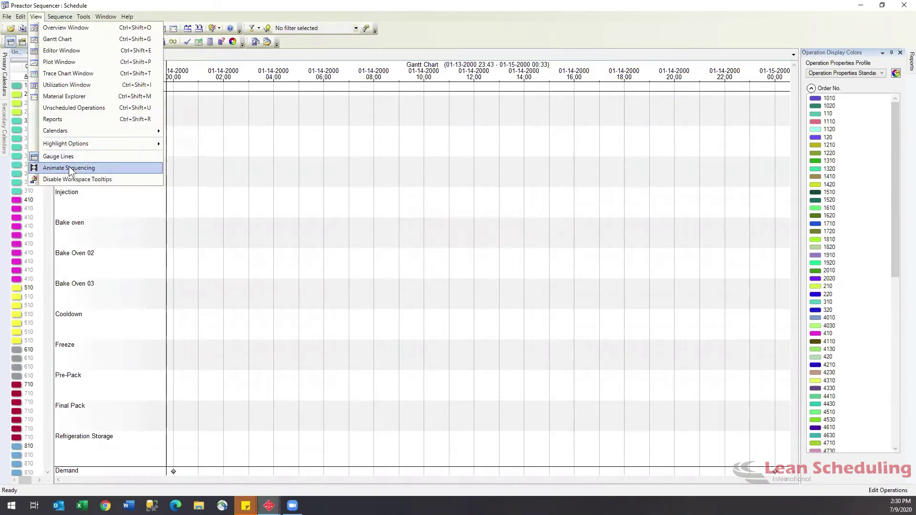
click(69, 168)
click(52, 17)
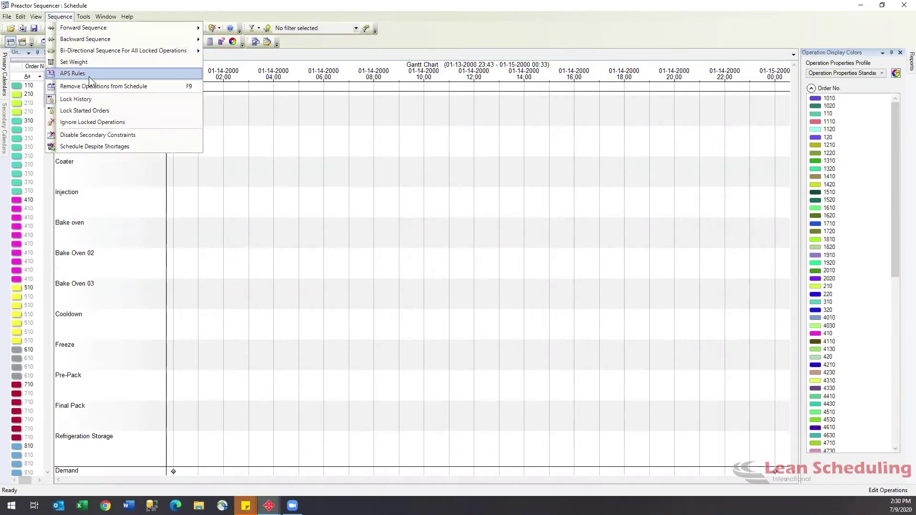
click(89, 76)
click(461, 265)
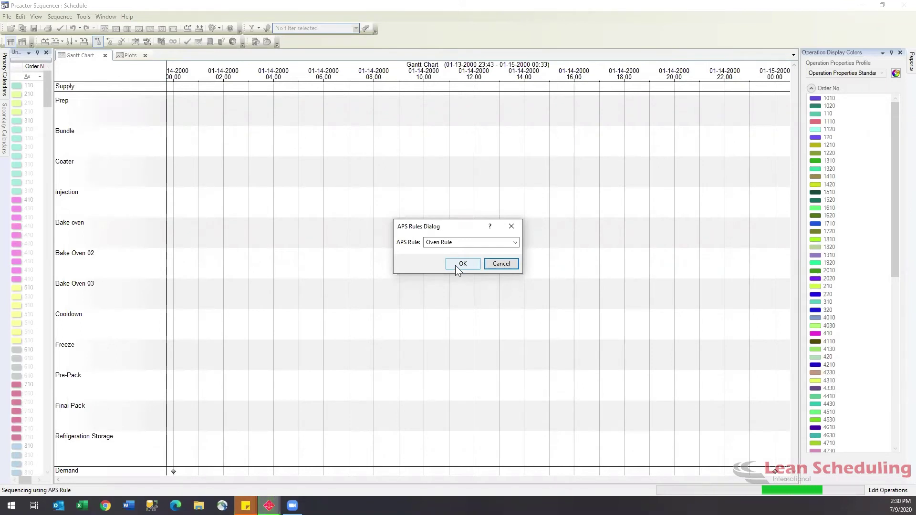
- Run the APS rule Oven Rule and check the resulting Bake Oven 02 batches in the Gantt chart and the oven usage plots
click(455, 265)
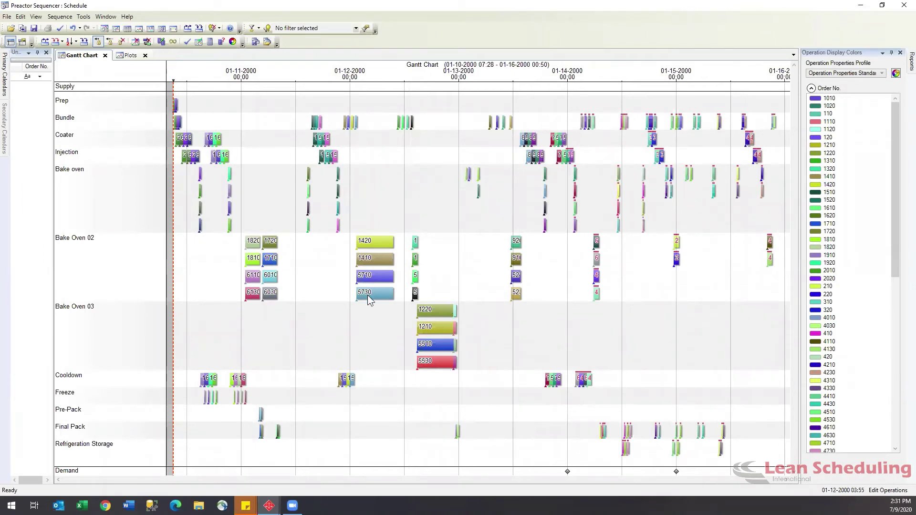
mouse_move(368, 299)
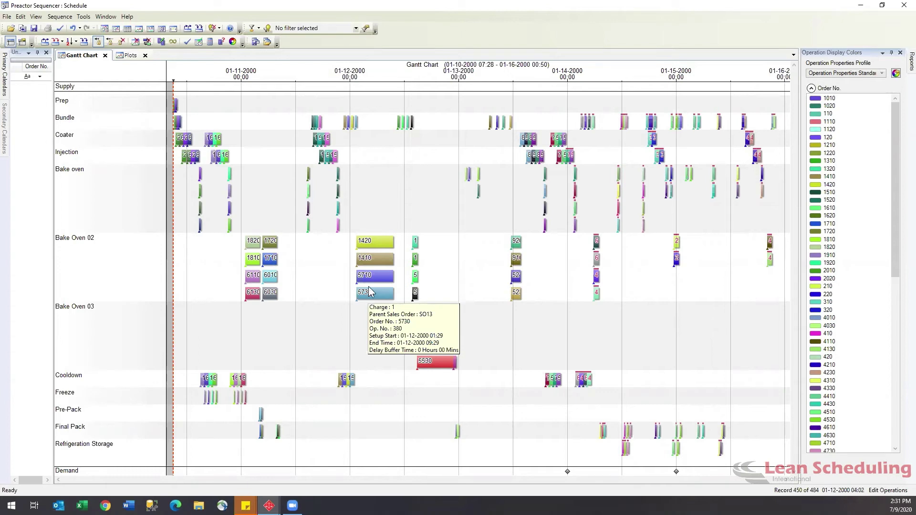
mouse_move(371, 281)
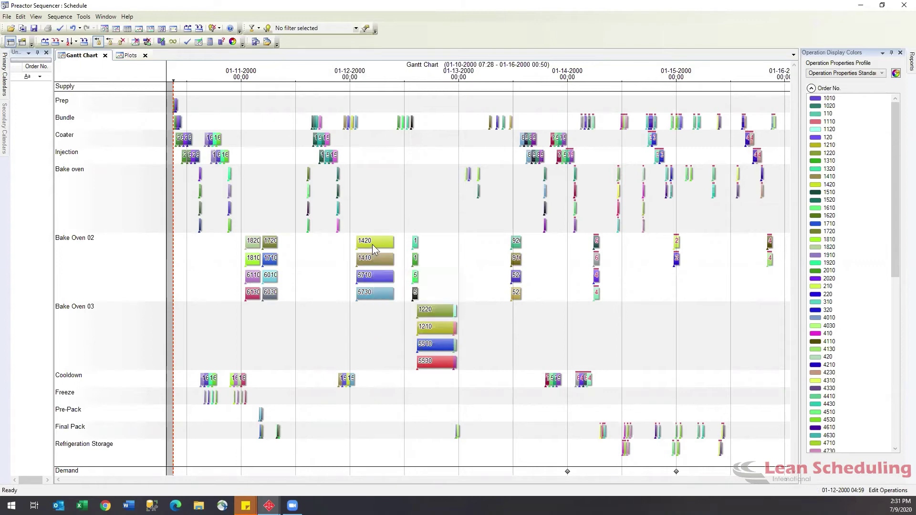
mouse_move(372, 244)
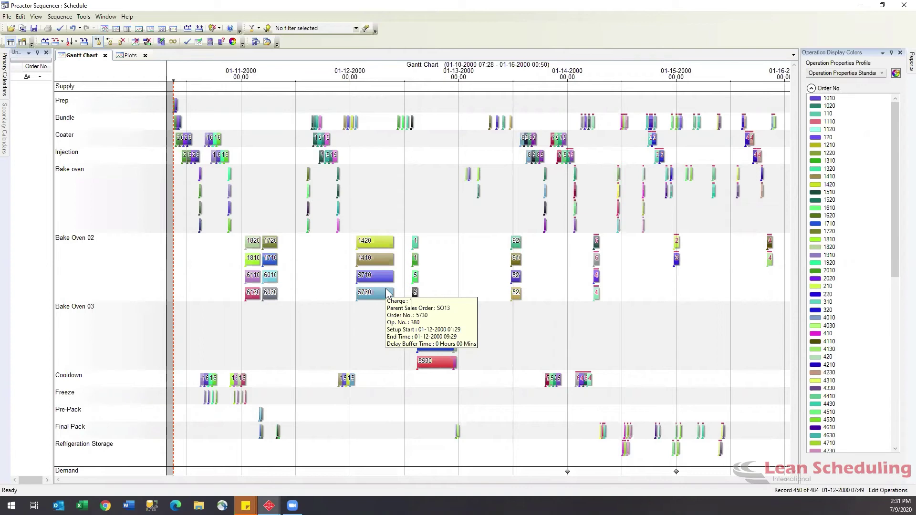
click(128, 55)
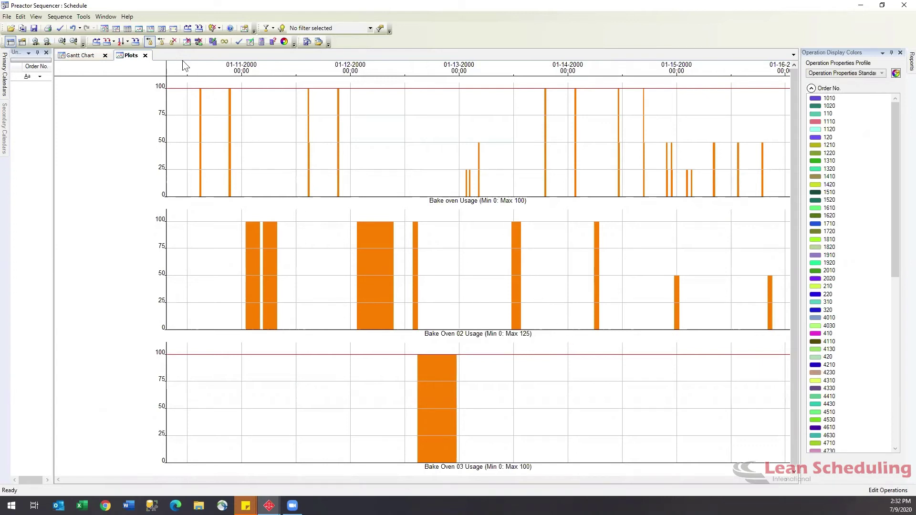
click(81, 56)
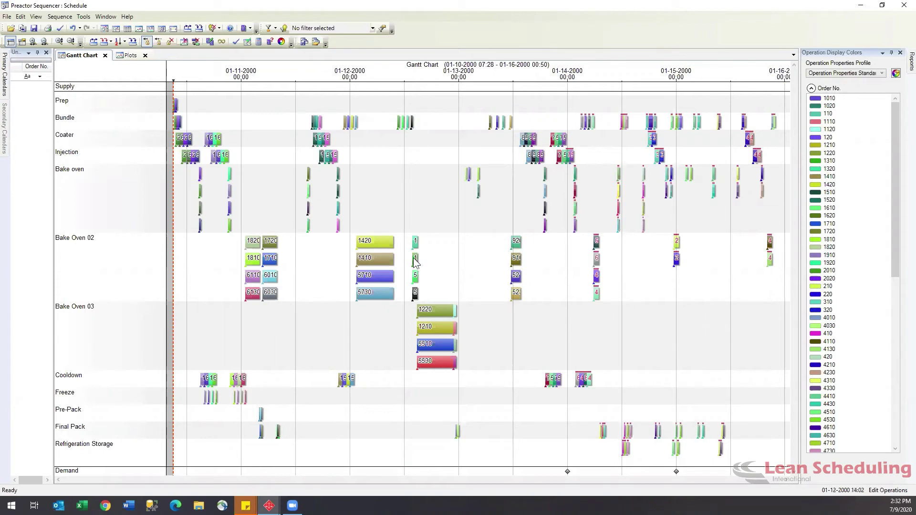
- Review the operation times of the uppermost long mid-schedule operation on Bake Oven 02
scroll(407, 275, up, 5)
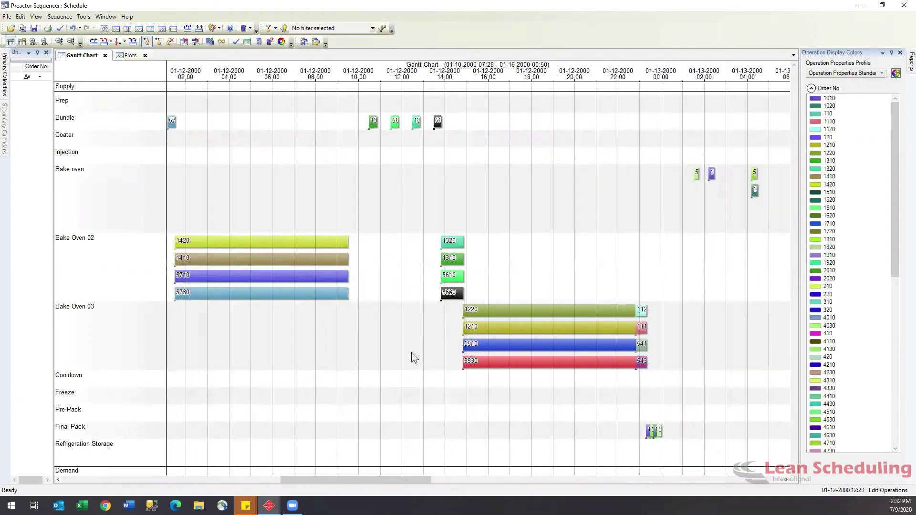
drag(376, 480, 329, 478)
double_click(317, 240)
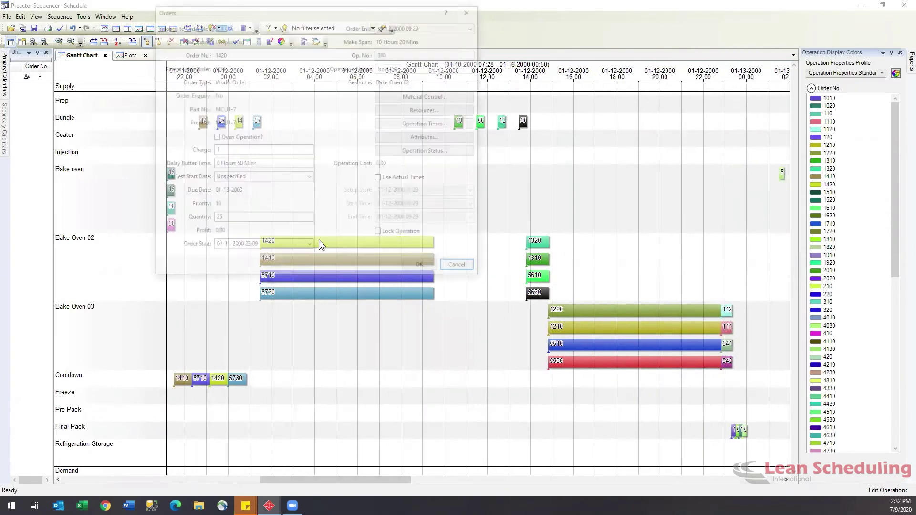
click(427, 124)
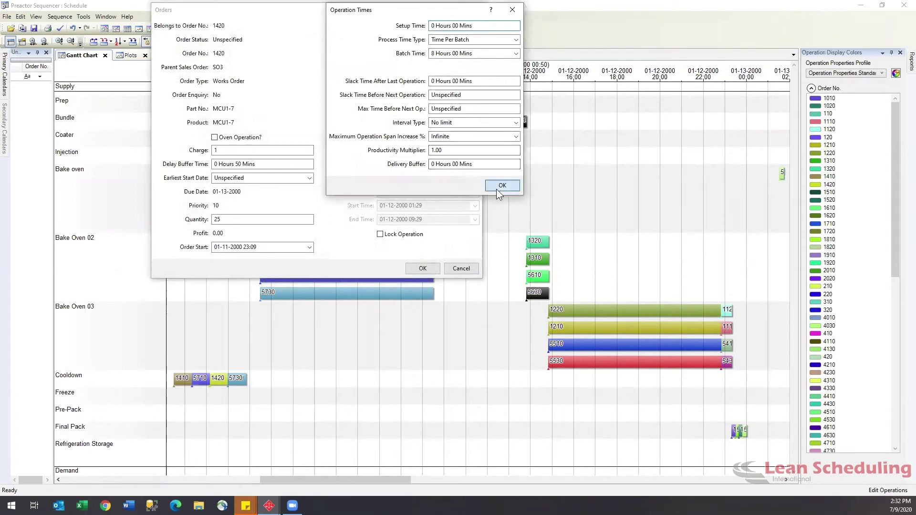
click(496, 188)
- Try the transfer type After Transfer Quantity with a transfer quantity of 100 in the same operation's attributes, and cancel the order edit
click(455, 136)
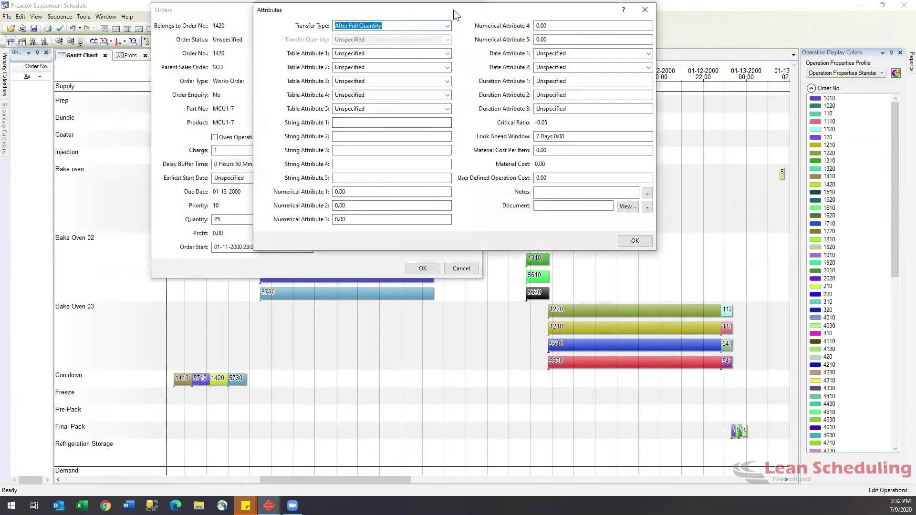
drag(453, 10, 639, 156)
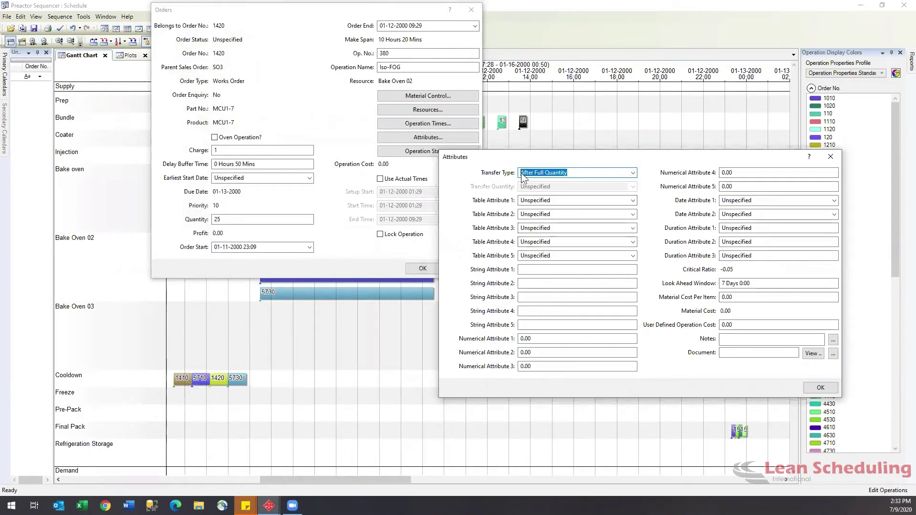
click(633, 172)
click(575, 182)
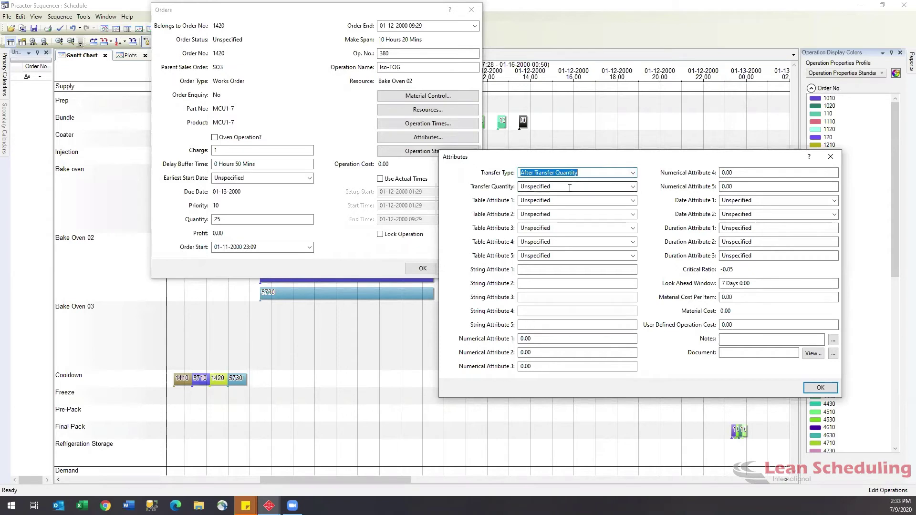
key(Tab)
text(100)
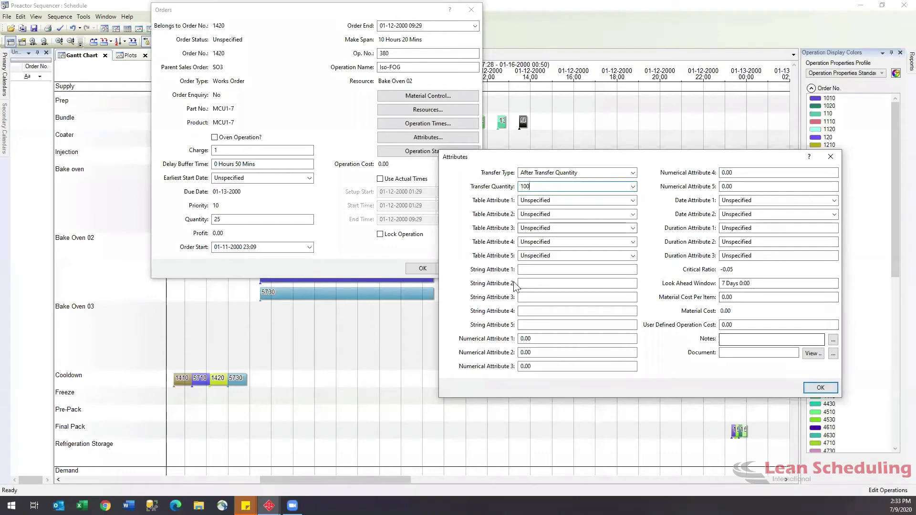
click(806, 387)
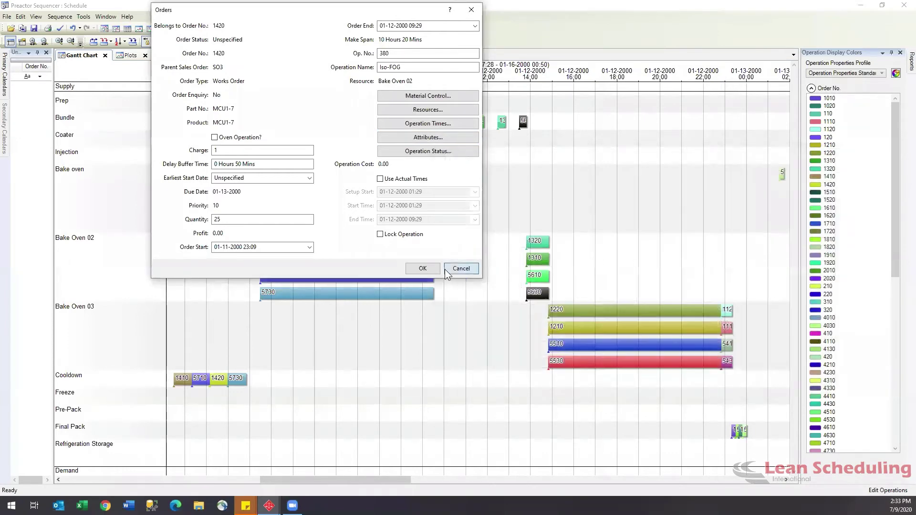
click(449, 268)
- Move the lower two long Bake Oven 02 operations to about 17:10 and 17:55 on 01-12-2000, and shift the second one to about 02:20
drag(318, 258, 599, 264)
drag(420, 265, 615, 260)
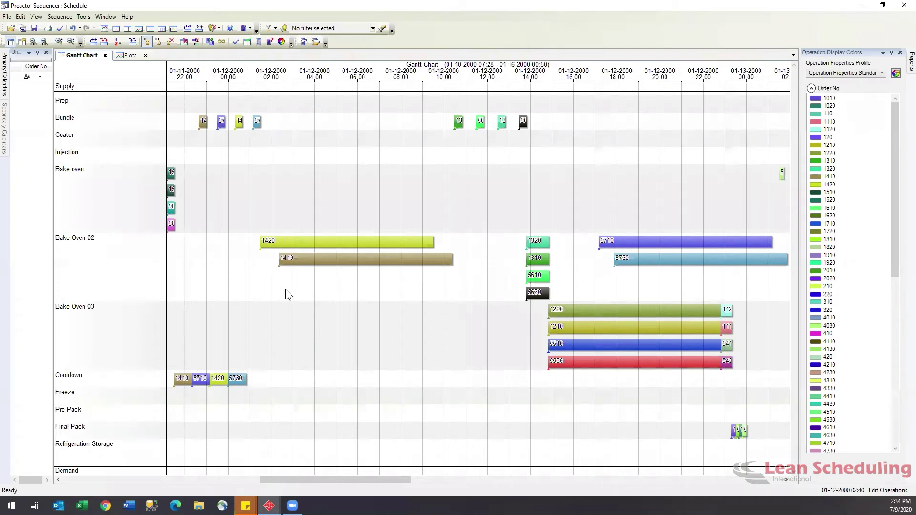
- Inspect the operation times of the uppermost short midday operation on Bake Oven 02, including Slack Time After Last Operation, and close the order without changes
double_click(544, 242)
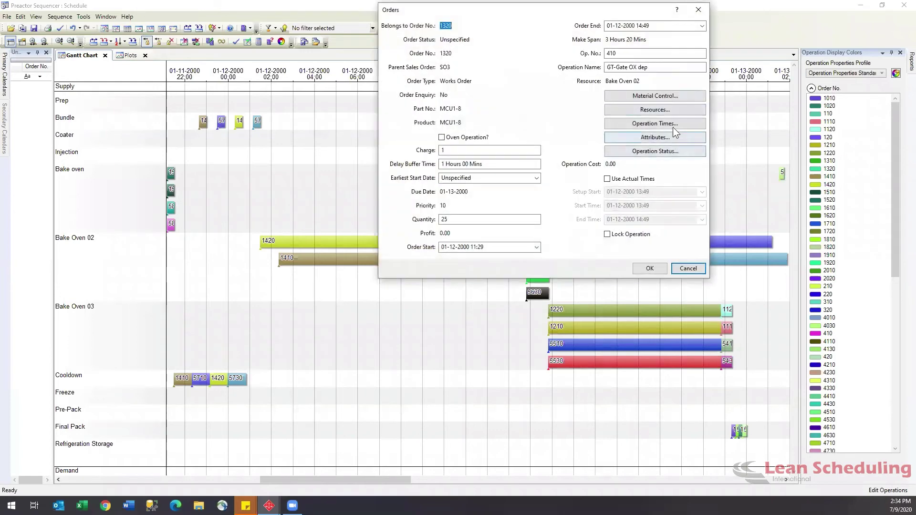
click(674, 124)
drag(662, 11, 647, 17)
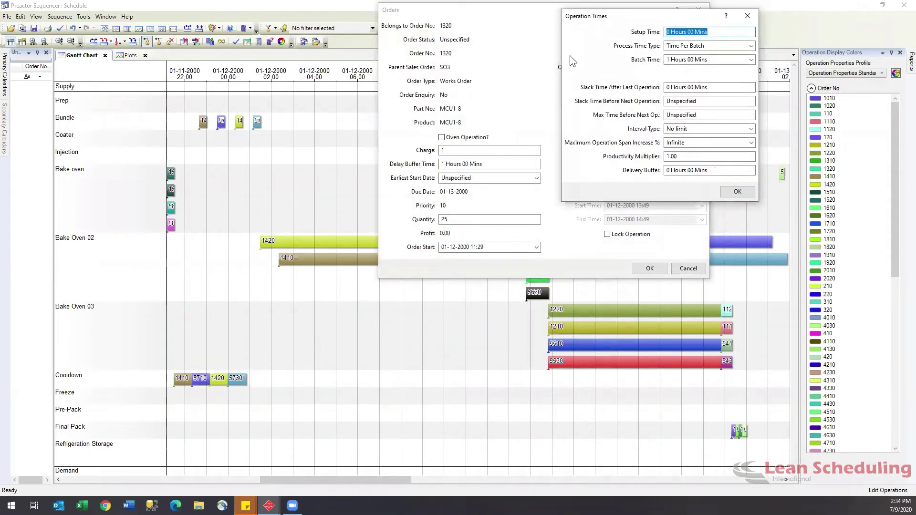
drag(587, 16, 329, 159)
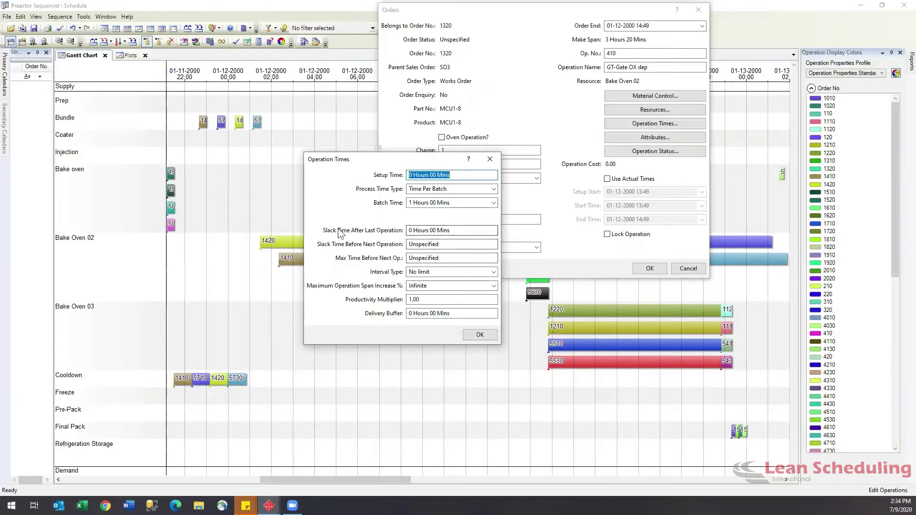
click(456, 229)
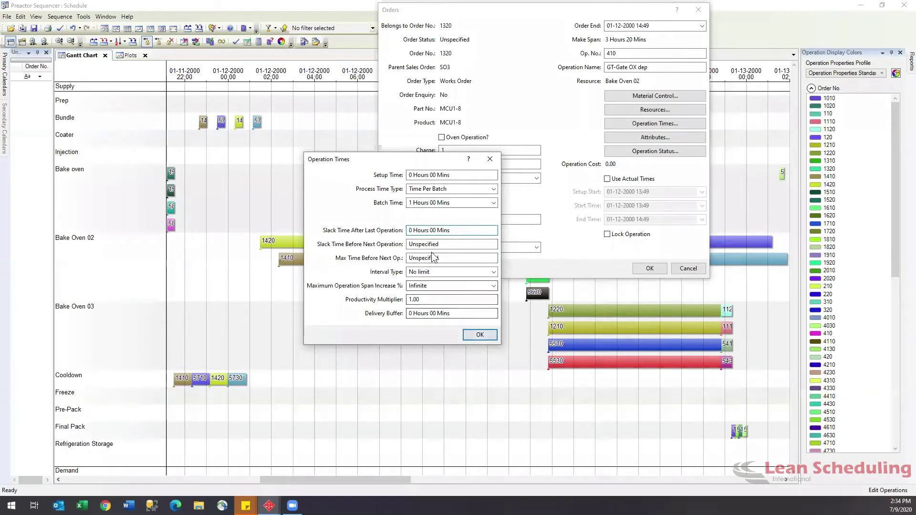
click(456, 234)
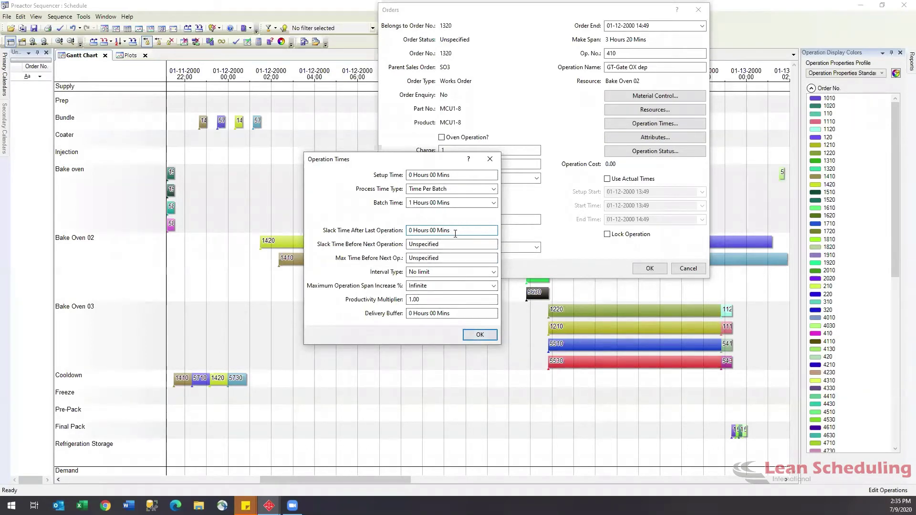
click(480, 336)
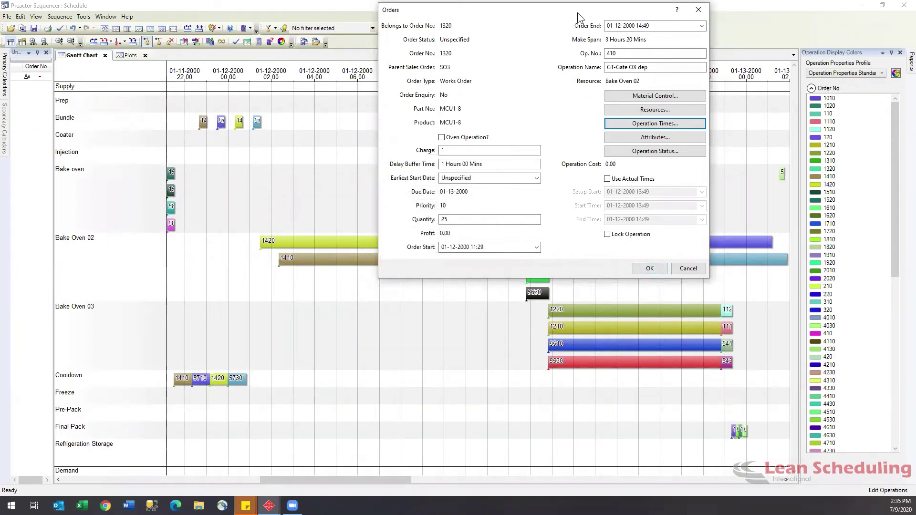
drag(577, 12, 514, 110)
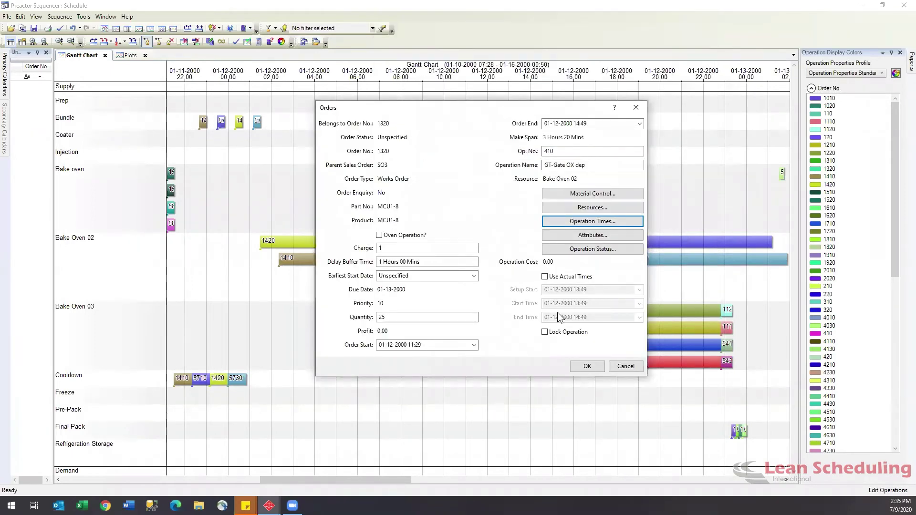
click(625, 368)
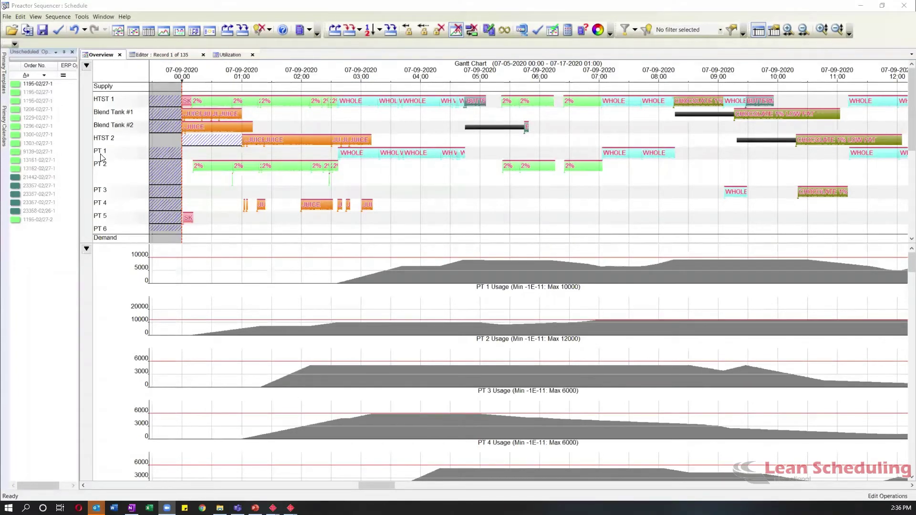
- Remove all operations from the planning board of the dairy schedule with the HTST and PT resources
mouse_move(101, 157)
mouse_move(229, 107)
click(228, 30)
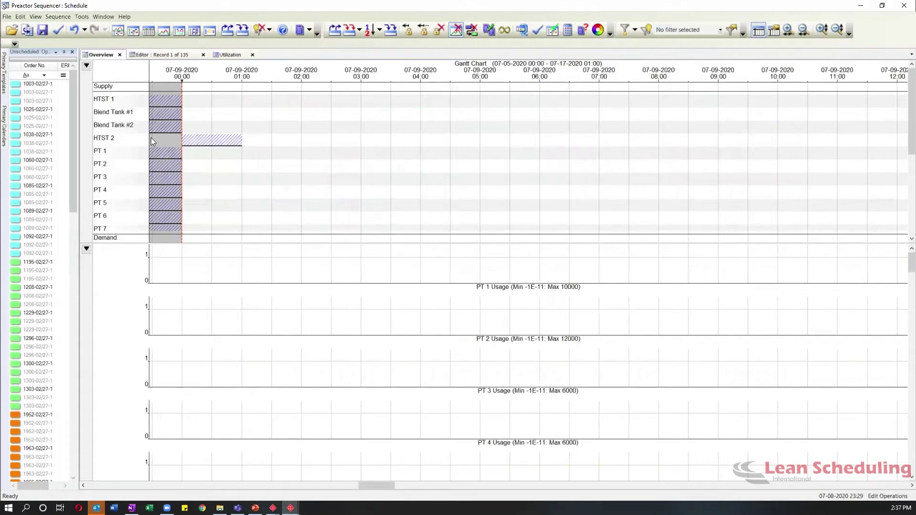
- Place all operations of the second unscheduled order in the list on the dairy planning board
right_click(40, 110)
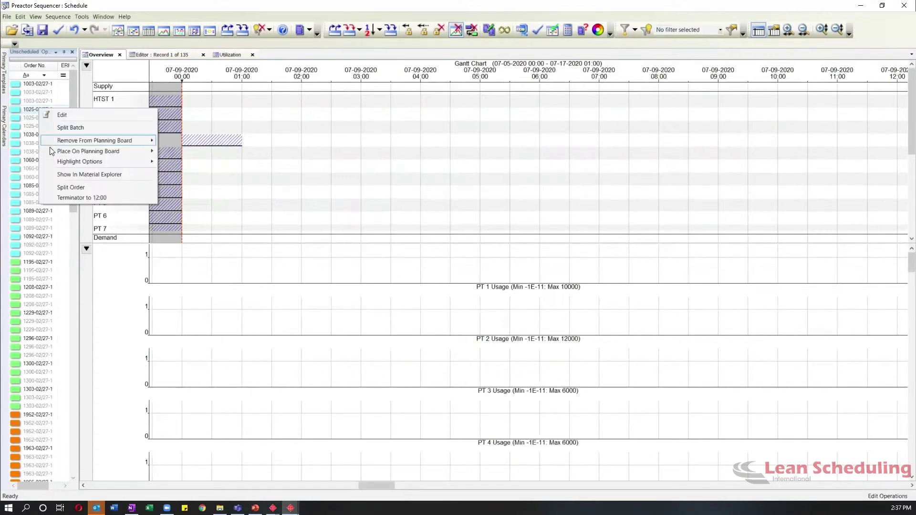
mouse_move(56, 151)
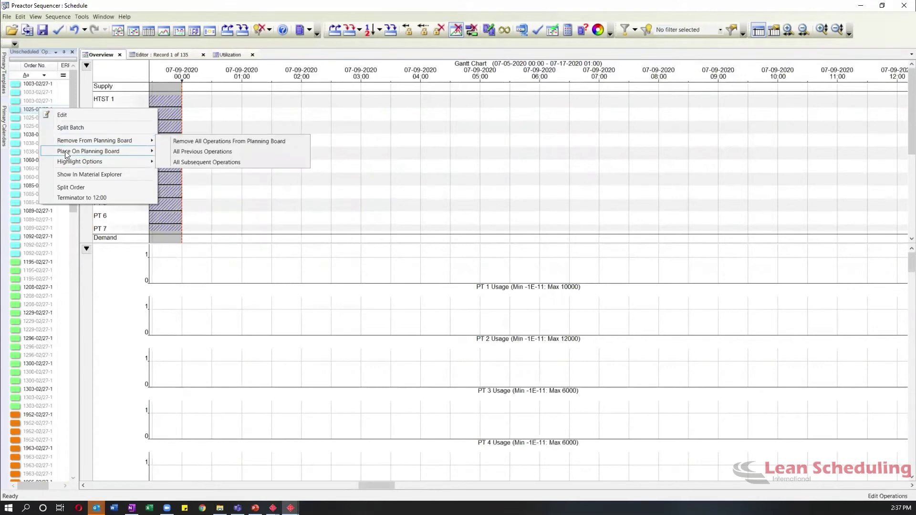
mouse_move(151, 152)
click(189, 152)
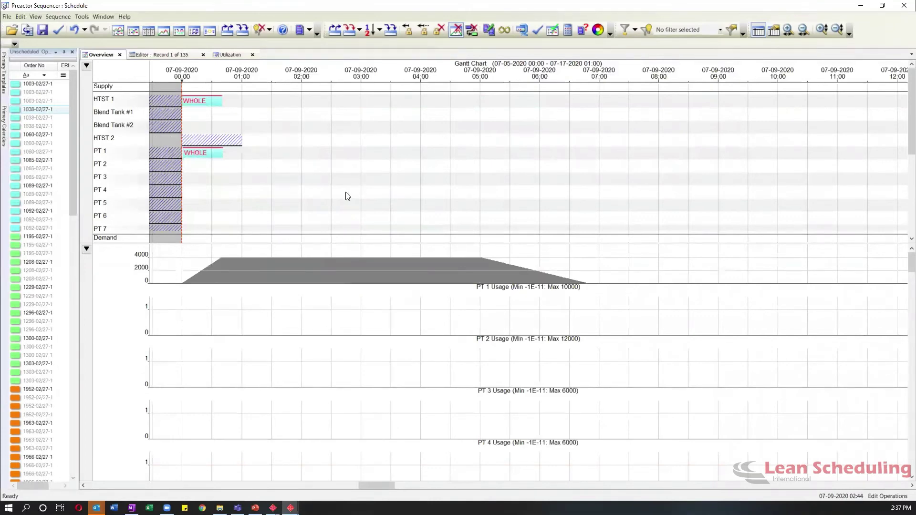
- Examine the placed WHOLE operations on HTST 1, PT 1 and PRIMARY against the filling and emptying of tank PT 1 in its usage plot
scroll(310, 209, up, 2)
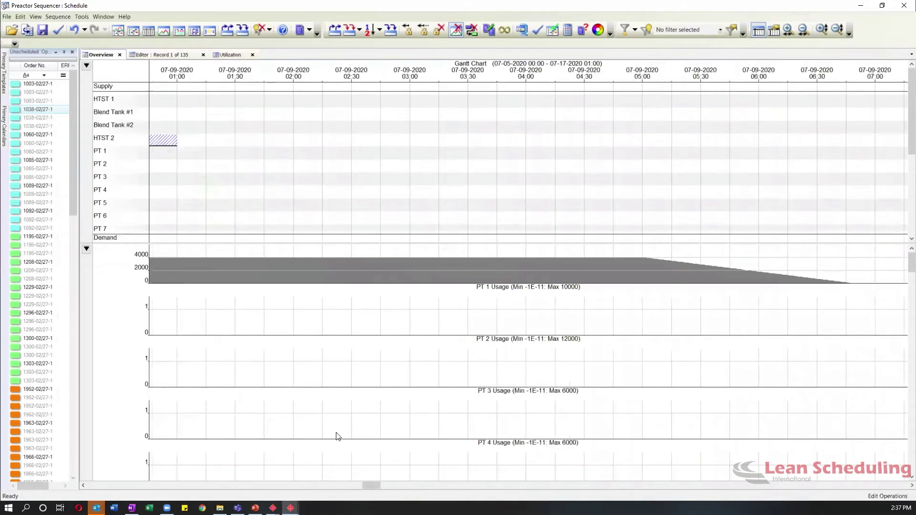
click(340, 488)
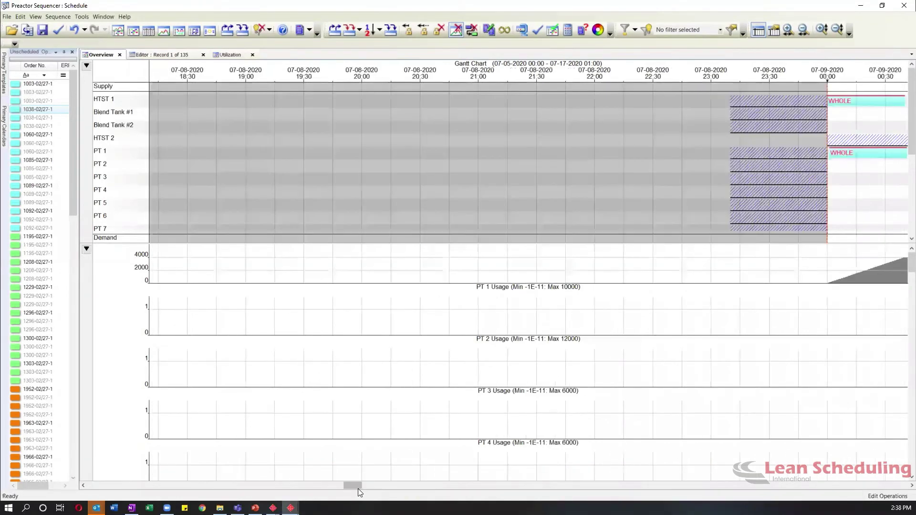
drag(353, 486, 368, 488)
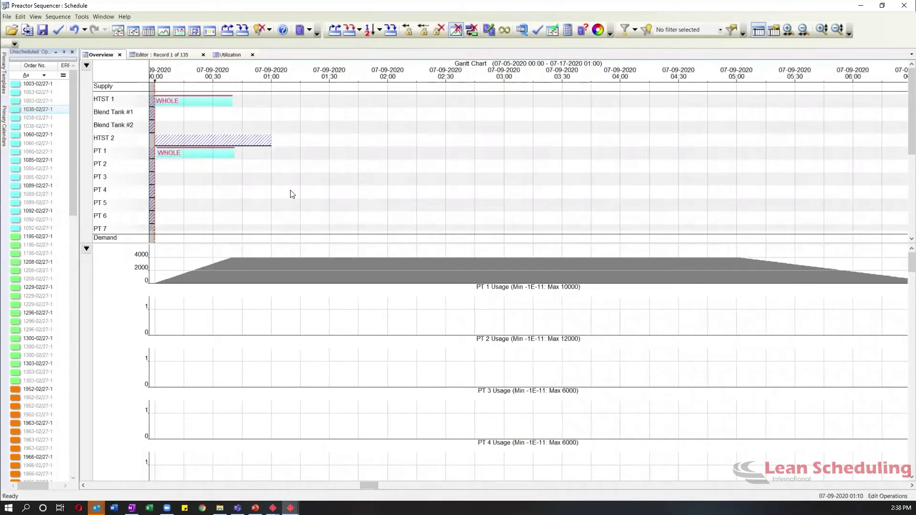
click(328, 188)
scroll(508, 166, down, 2)
scroll(511, 168, down, 2)
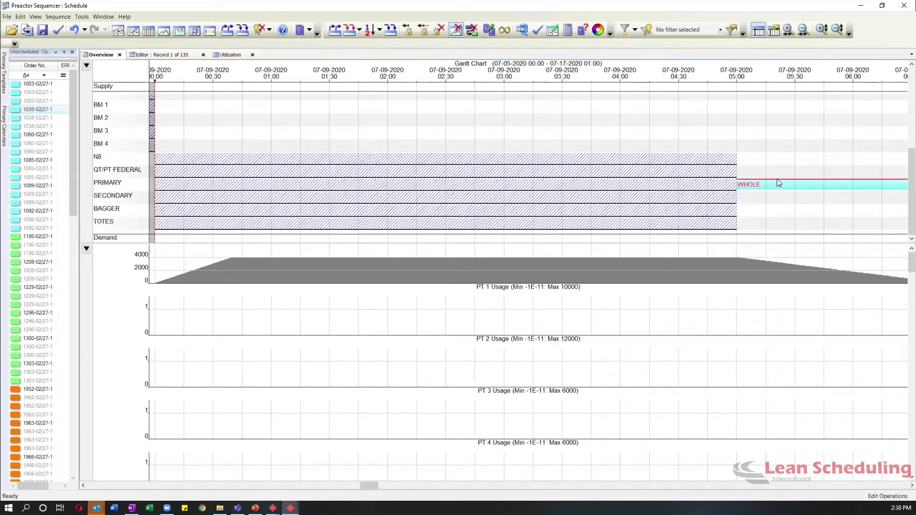
drag(363, 482, 371, 484)
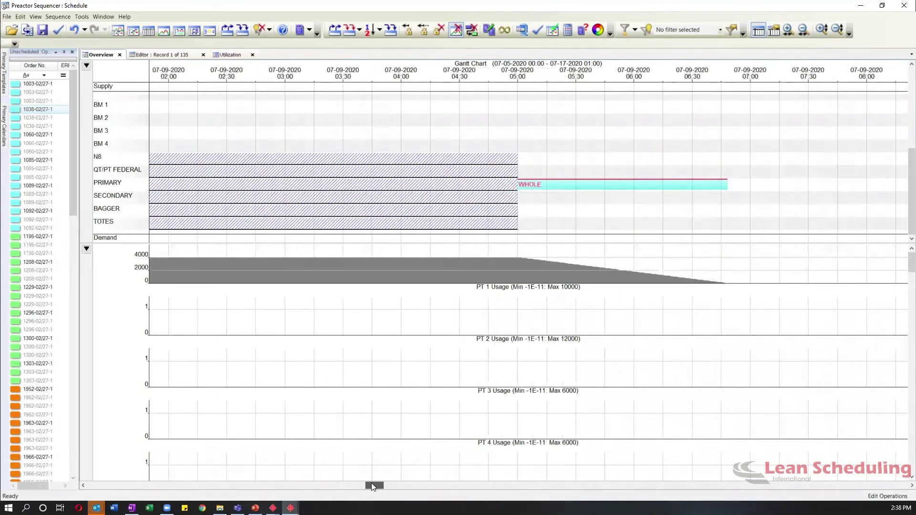
drag(371, 483, 362, 483)
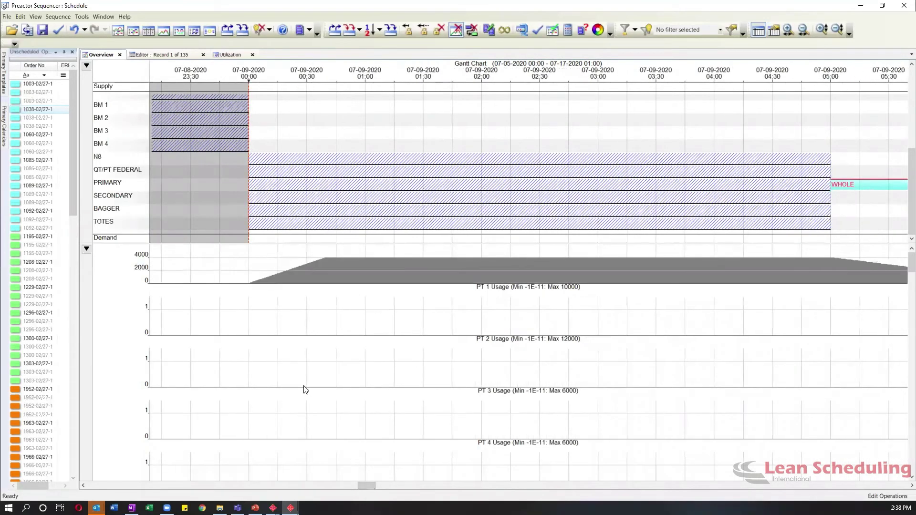
scroll(453, 243, down, 2)
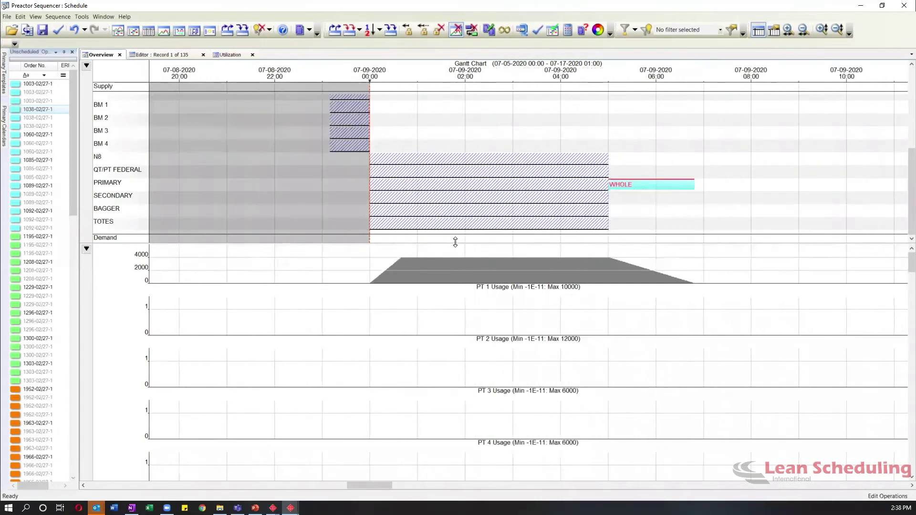
scroll(451, 139, up, 2)
scroll(449, 141, up, 2)
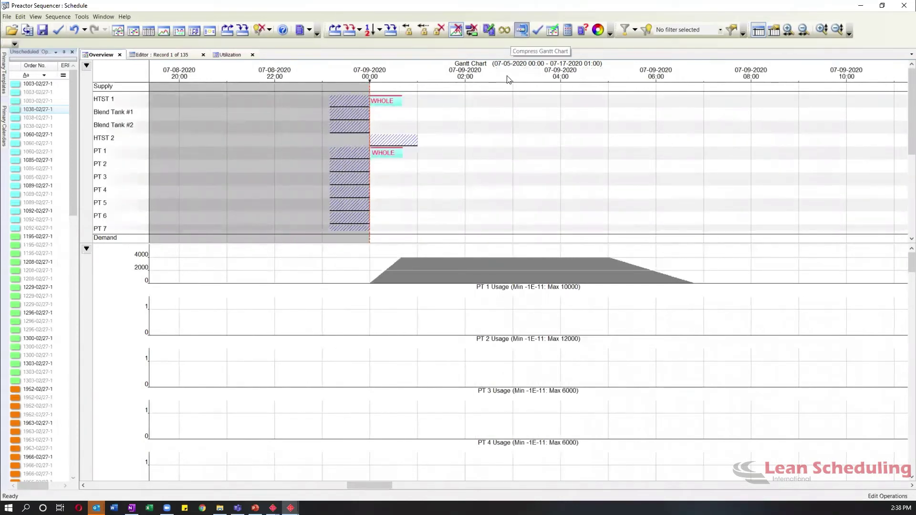
- Compress the Gantt chart and place all operations of the highlighted unscheduled WHOLE IGA order forward, checking the PT tank usage plots
click(522, 30)
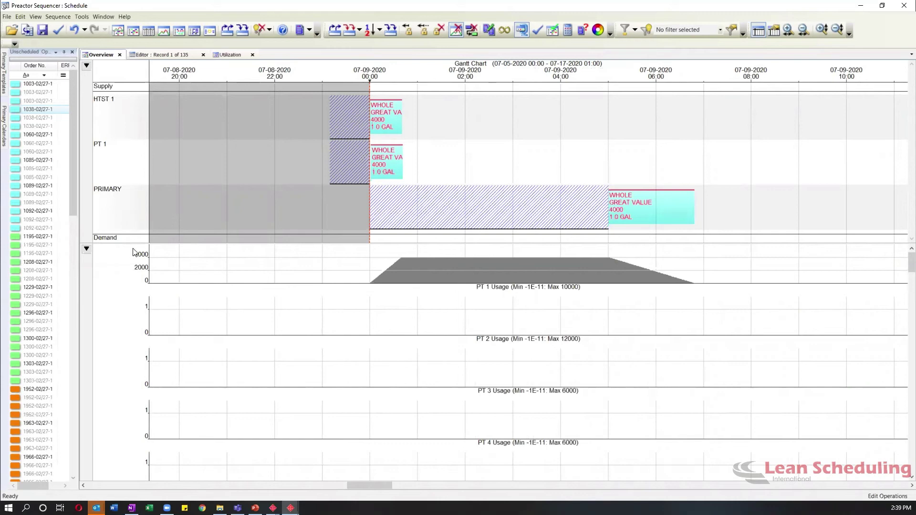
right_click(36, 110)
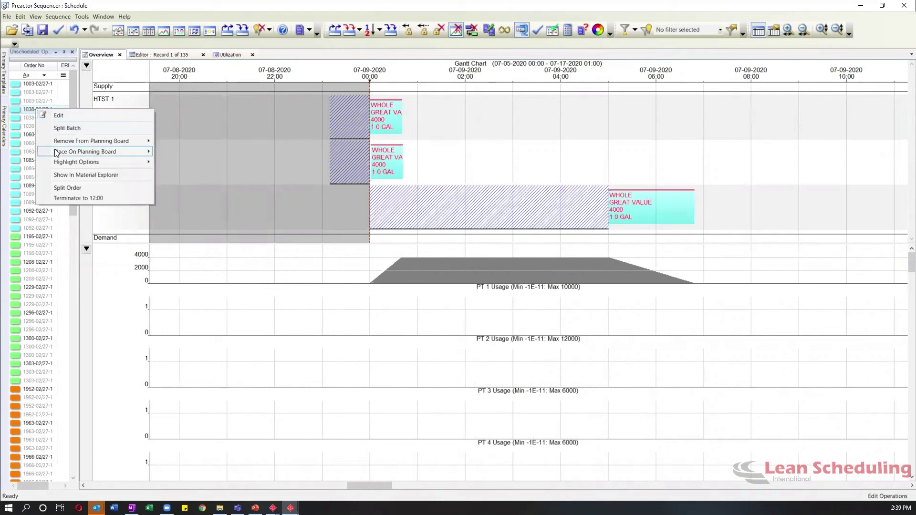
mouse_move(121, 150)
click(178, 152)
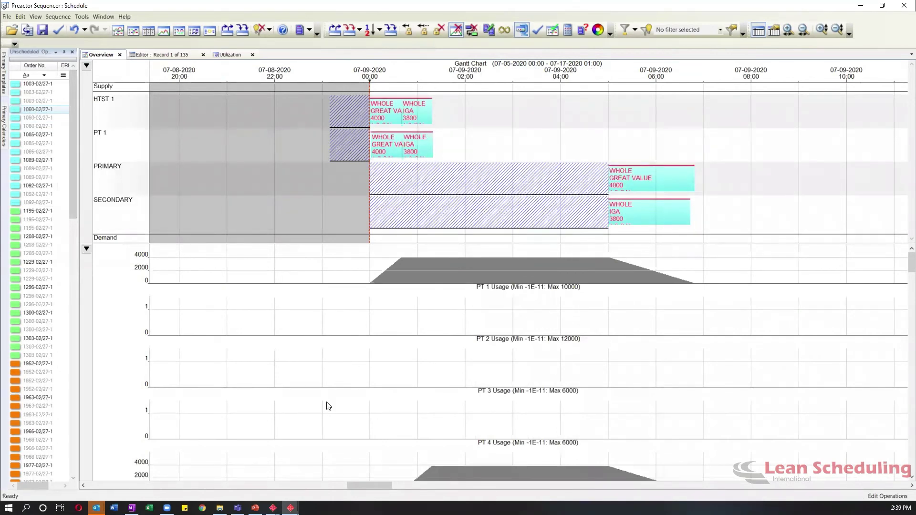
scroll(418, 417, down, 1)
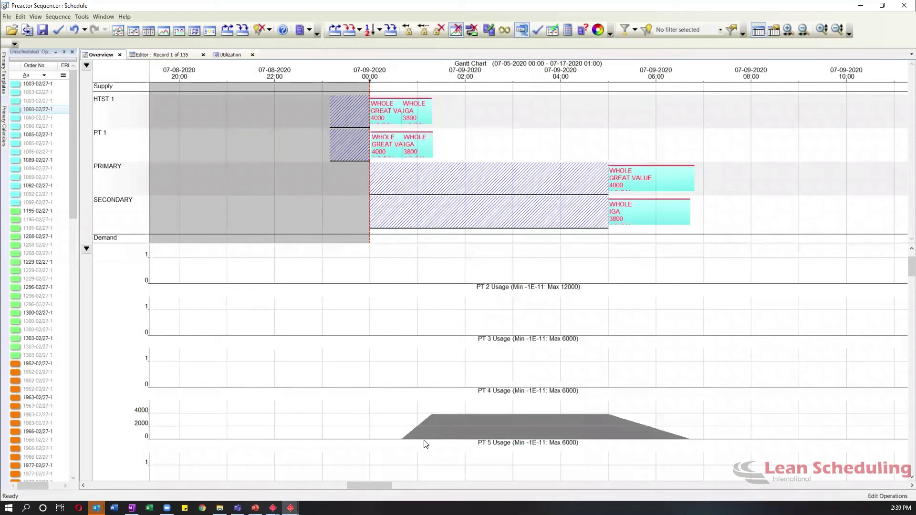
scroll(464, 422, up, 1)
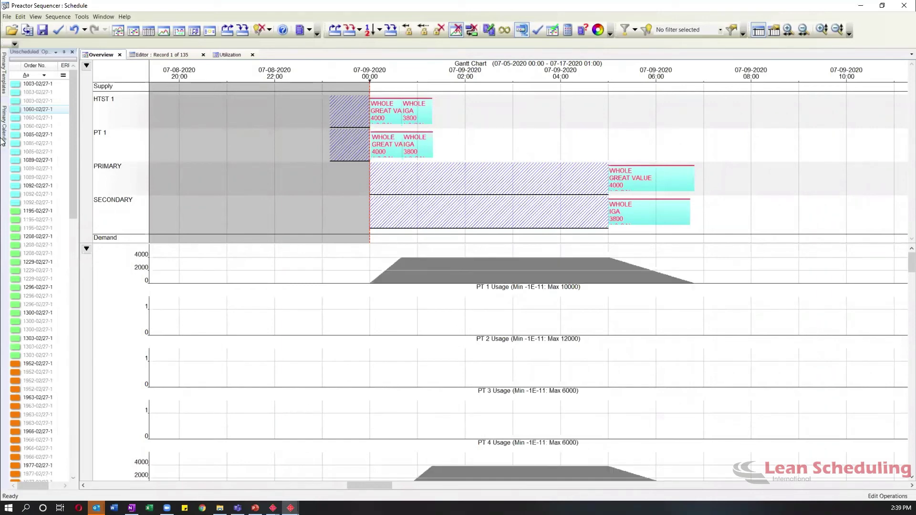
- Place all operations of the next unscheduled order, WHOLE PRAIRIE FARMS with quantity 3600, forward on the planning board
right_click(28, 109)
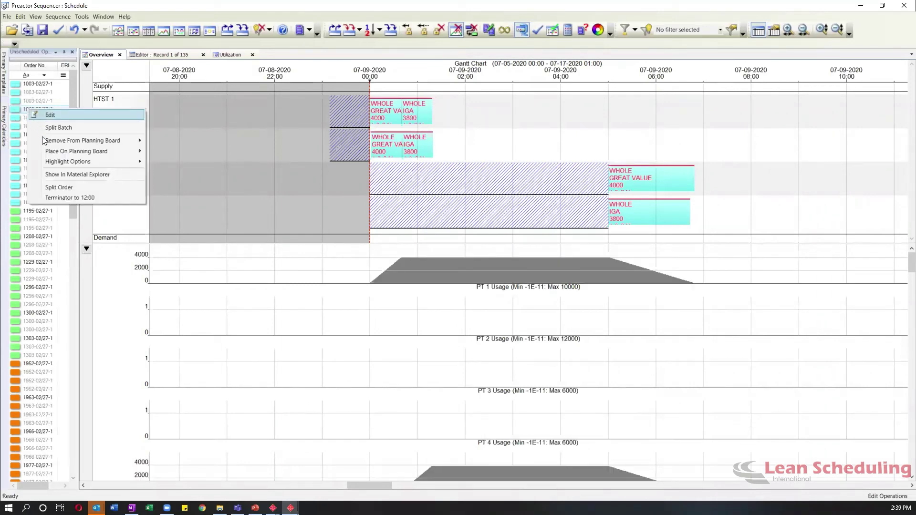
mouse_move(110, 152)
click(160, 151)
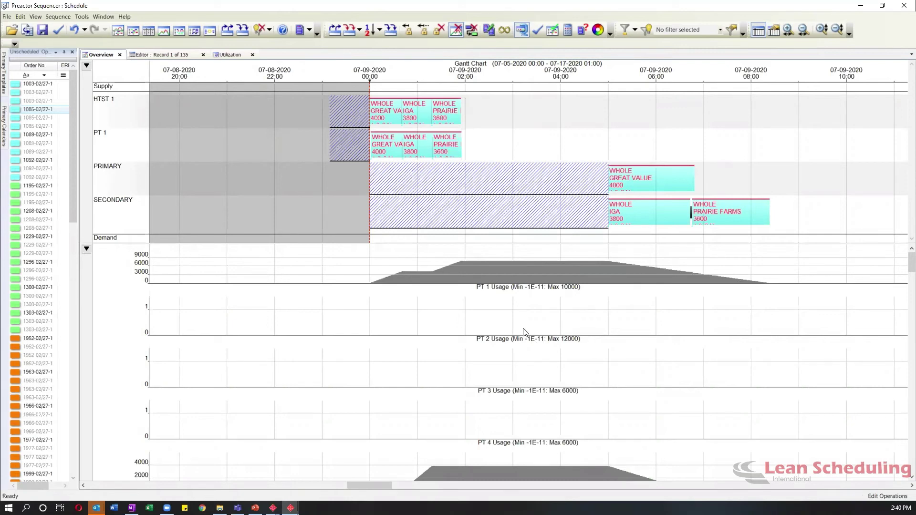
- Place all operations of the highlighted WHOLE order that runs on QT/PT FEDERAL forward on the planning board
right_click(38, 114)
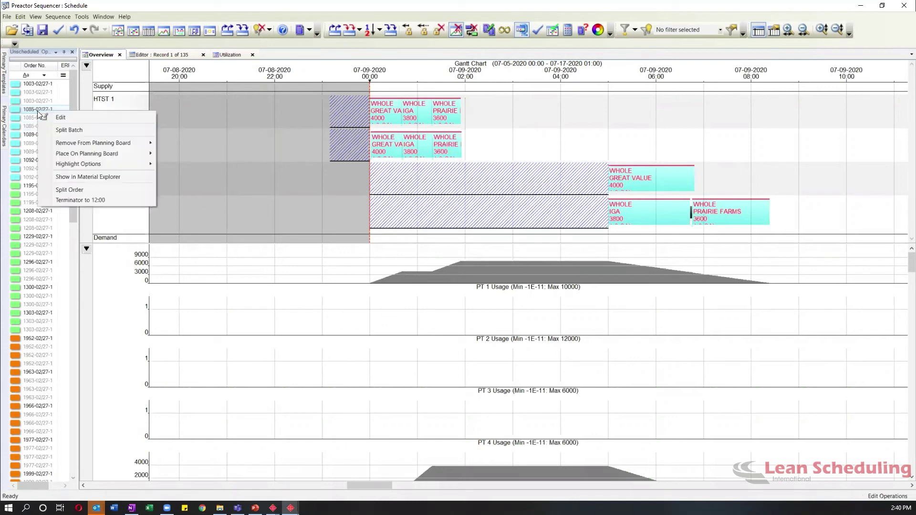
mouse_move(118, 153)
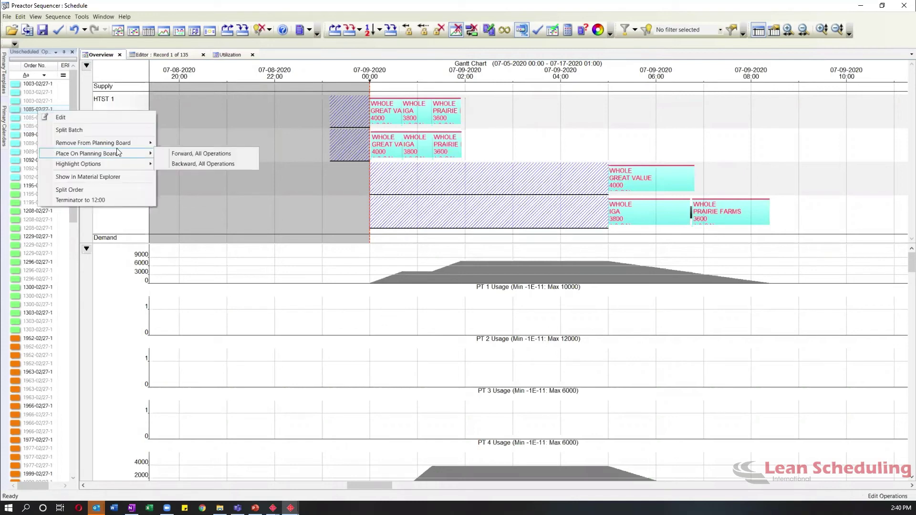
click(177, 154)
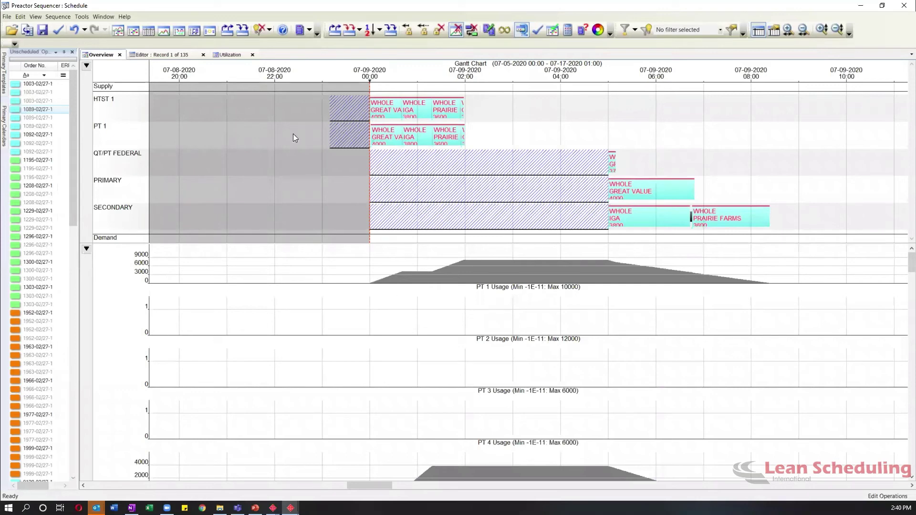
mouse_move(106, 103)
mouse_move(105, 133)
- Minimize the dairy schedule, switch to the PowerPoint slide show and advance to the Preactor AS (Advanced Scheduling) – Demonstration slide
click(861, 8)
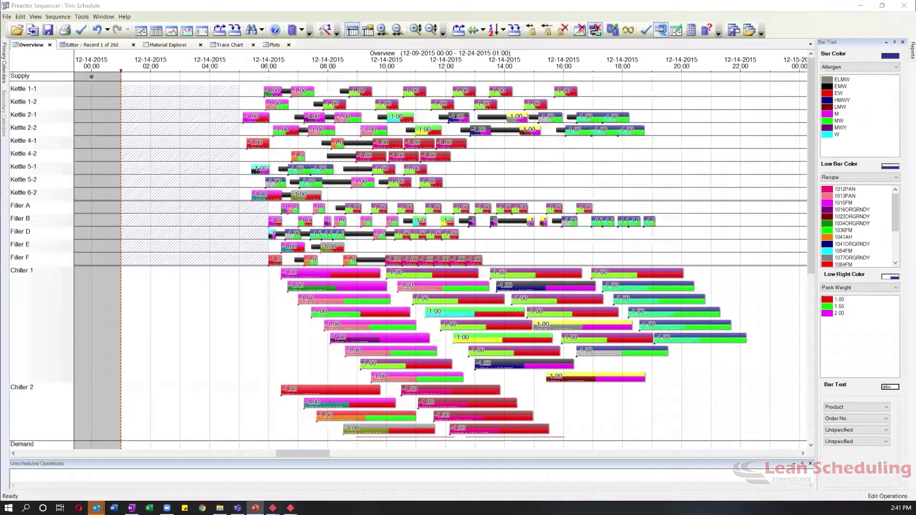
click(255, 508)
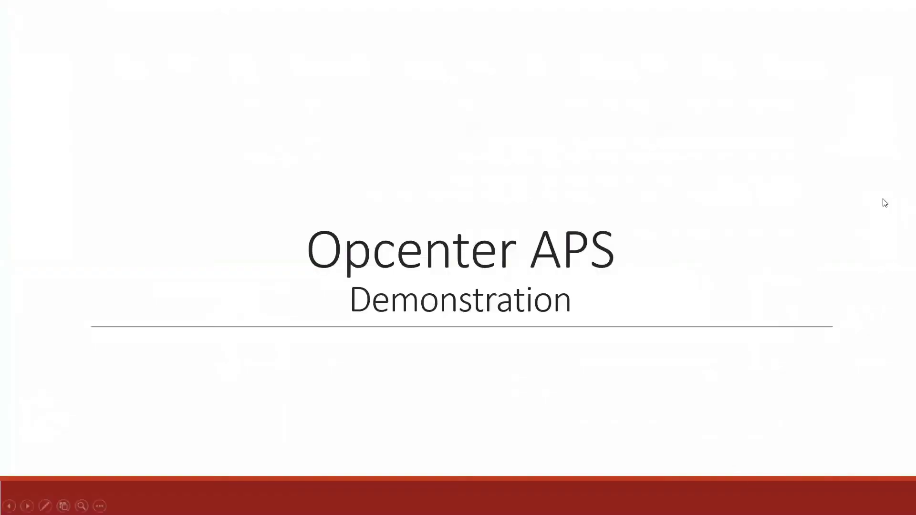
click(847, 232)
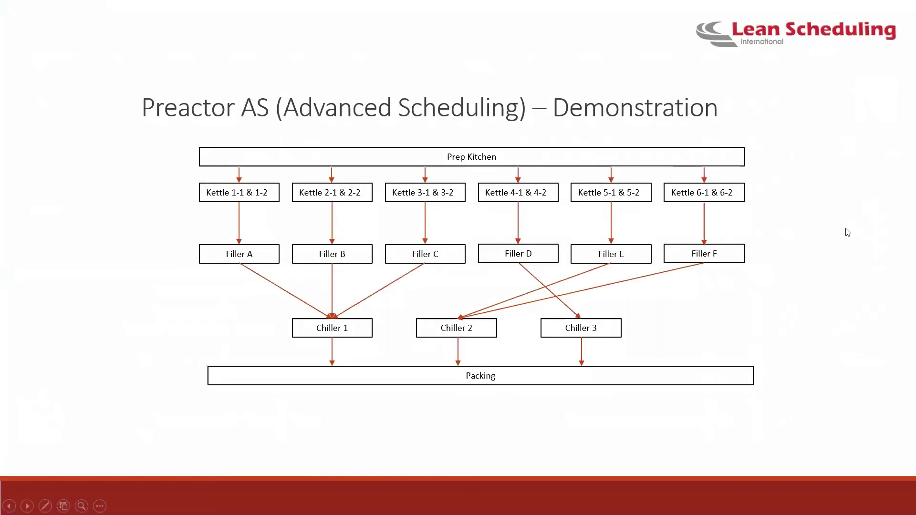
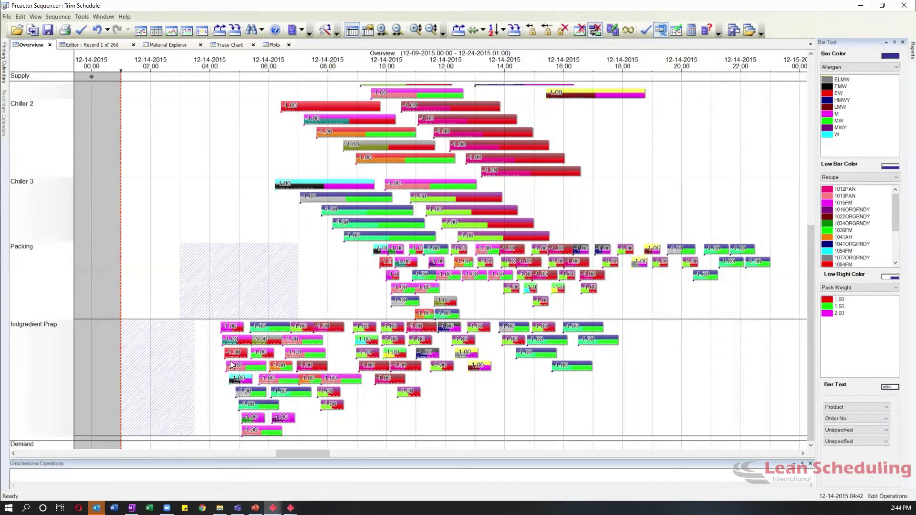
- Set the bar color attribute of the Trim Schedule's Gantt chart to Allergen
scroll(229, 361, up, 2)
scroll(229, 361, up, 4)
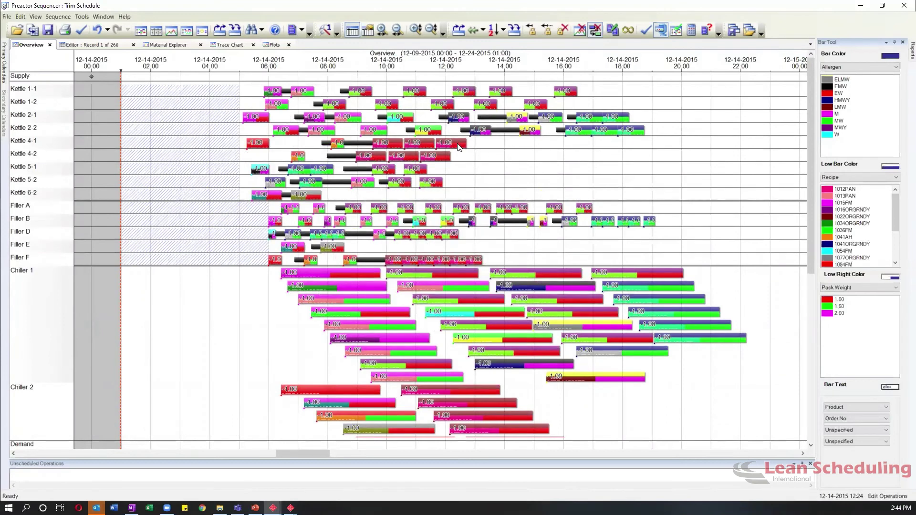
mouse_move(458, 147)
click(843, 67)
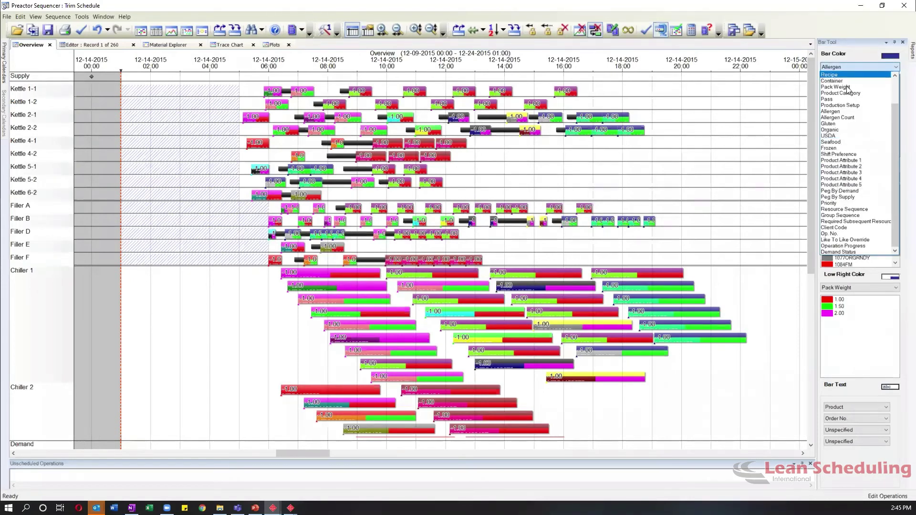
click(838, 111)
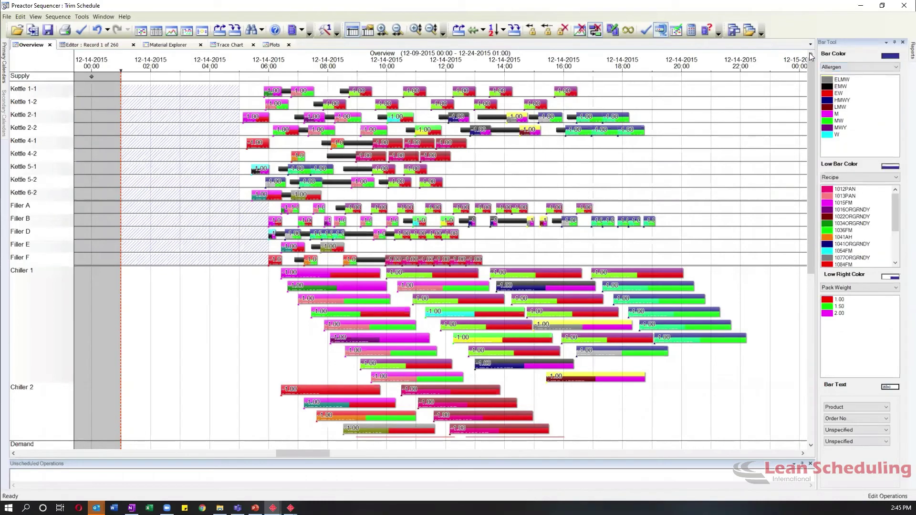
- Highlight the operations of individual allergens such as M and MW in the Gantt chart, and clear the highlighting
click(836, 134)
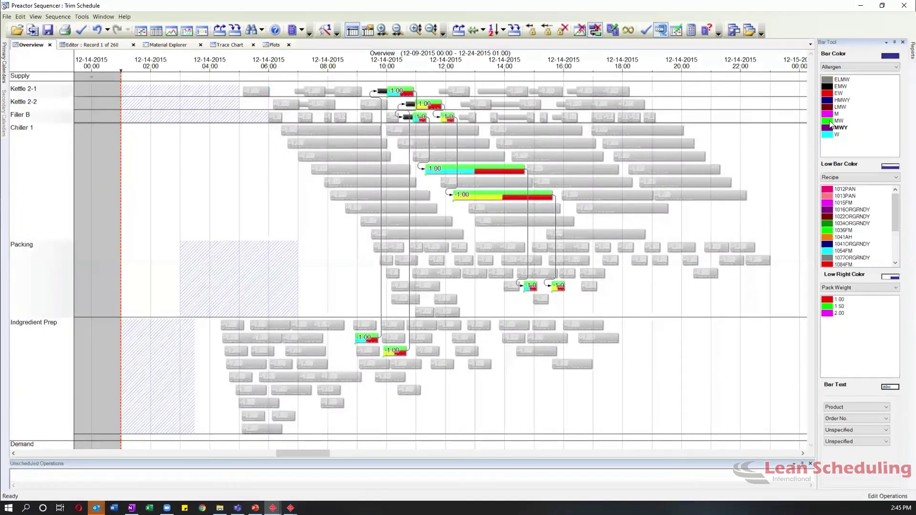
click(832, 121)
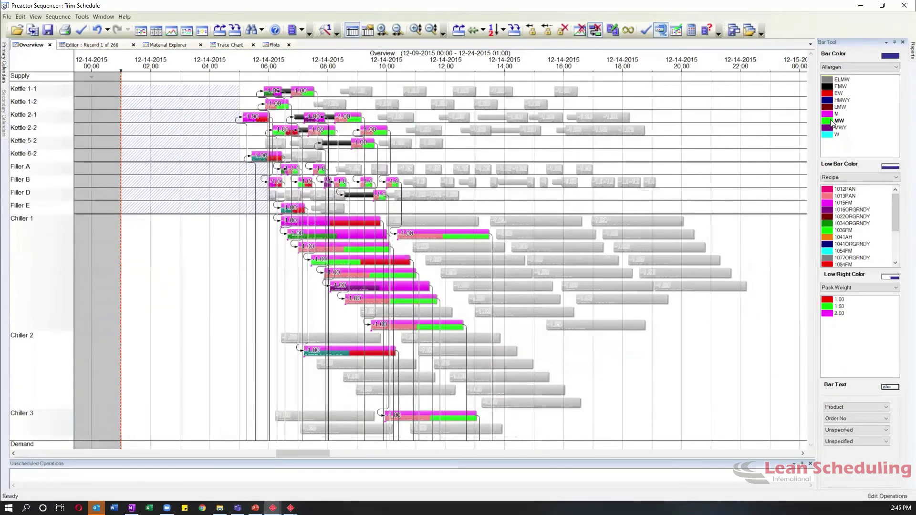
click(832, 123)
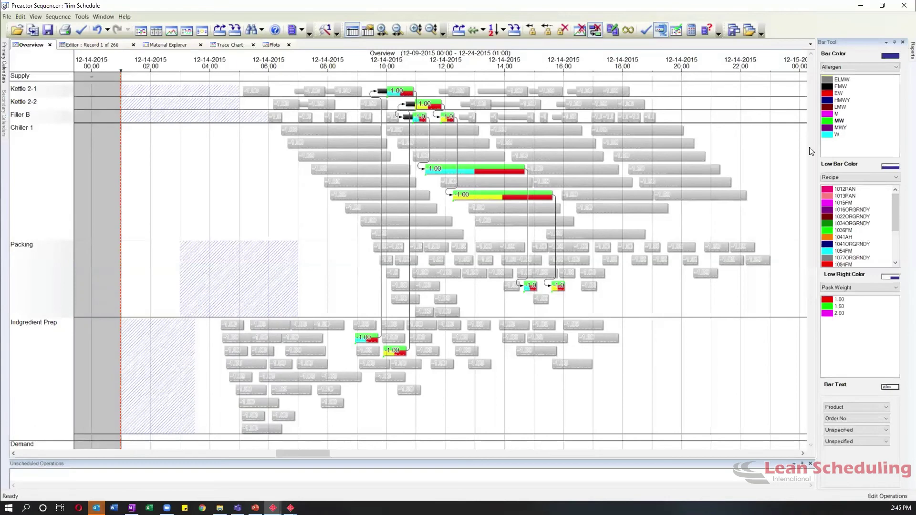
click(781, 211)
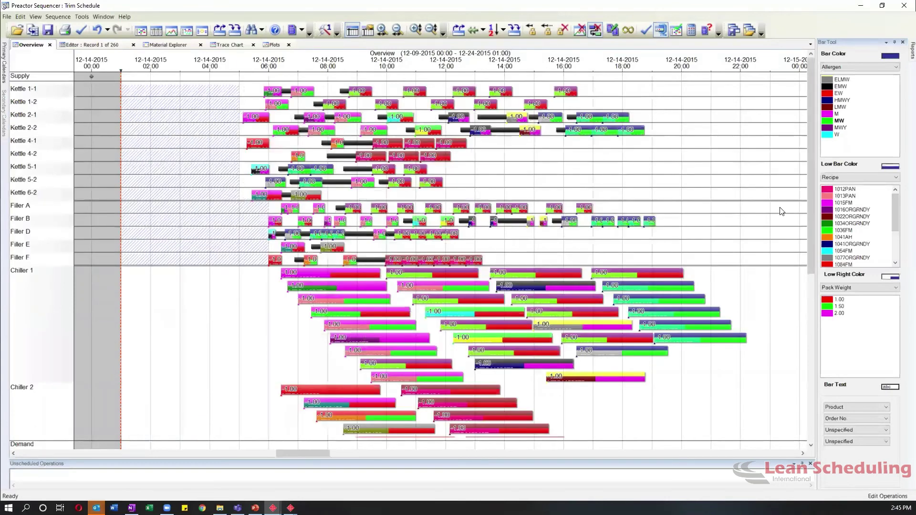
- Highlight the operations of recipes 1016ORGRNDY and 1054FM in the Gantt chart, and clear the highlighting
click(848, 210)
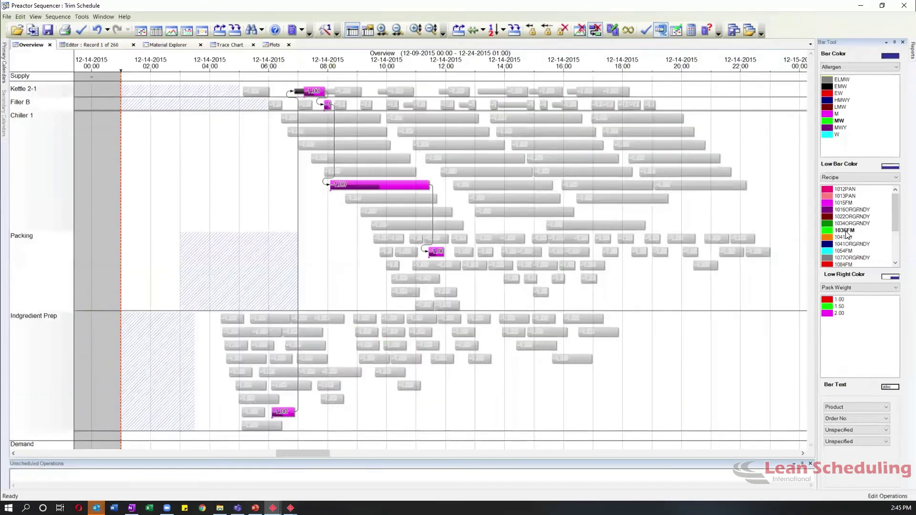
click(847, 250)
click(769, 323)
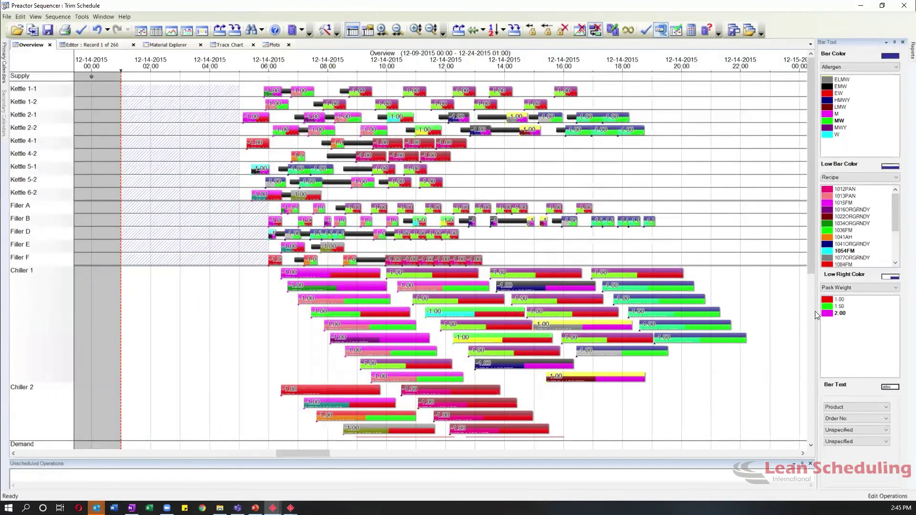
- Highlight the operations by pack weight 2.00, 1.50 and 1.00 and again 2.00, and clear the highlighting
click(834, 316)
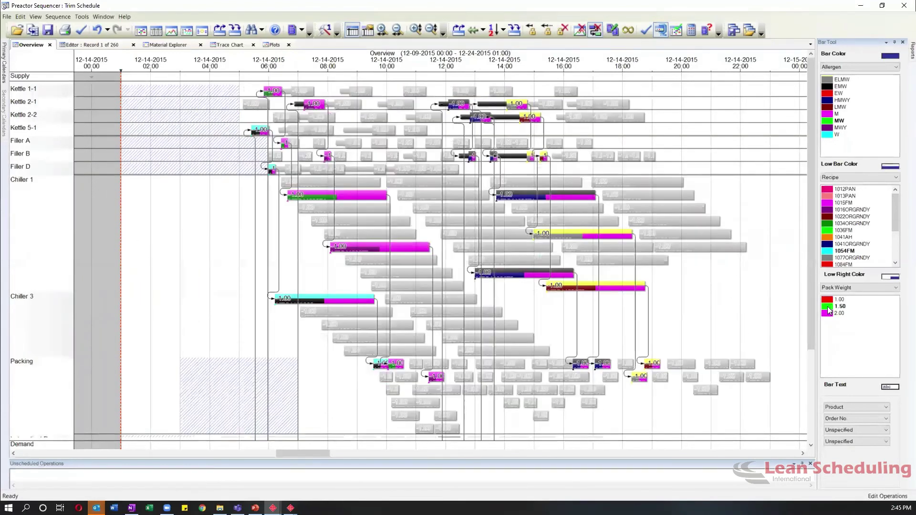
click(830, 308)
click(827, 301)
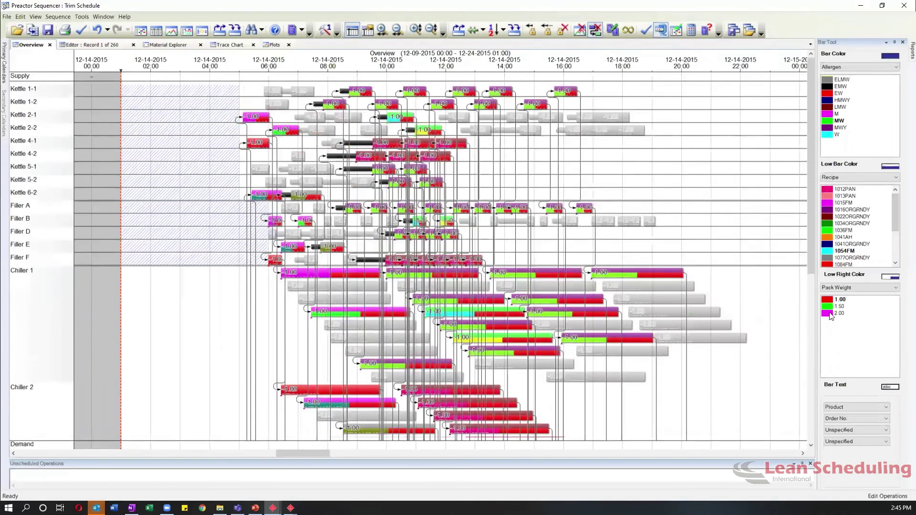
click(828, 317)
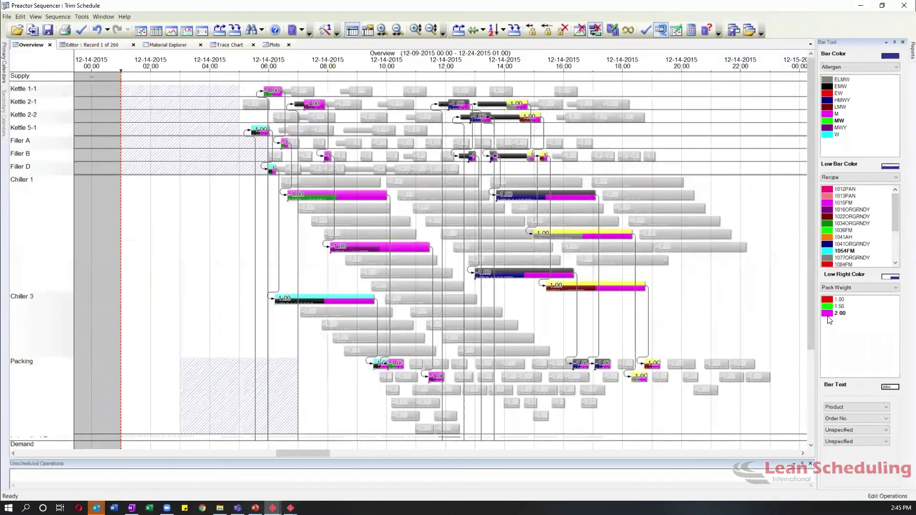
click(763, 324)
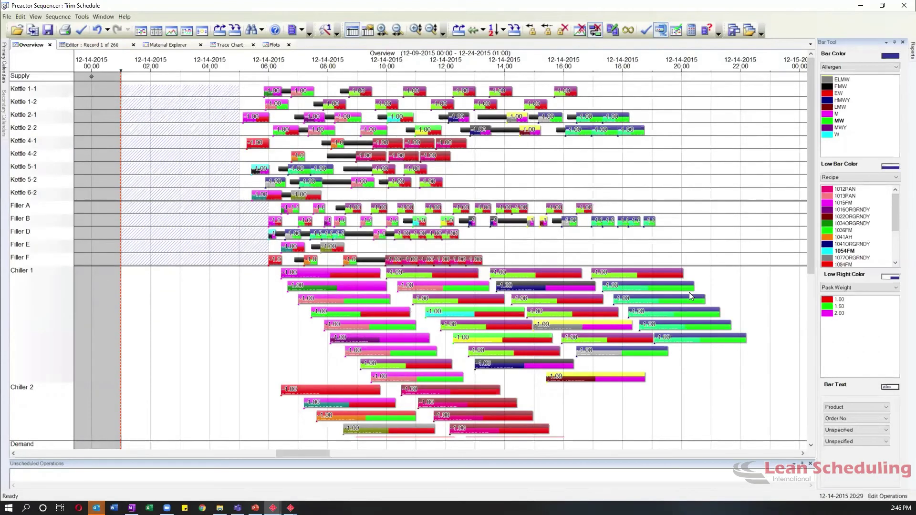
- Remove all operations from the Trim Schedule and disable the secondary constraints
mouse_move(683, 284)
click(217, 31)
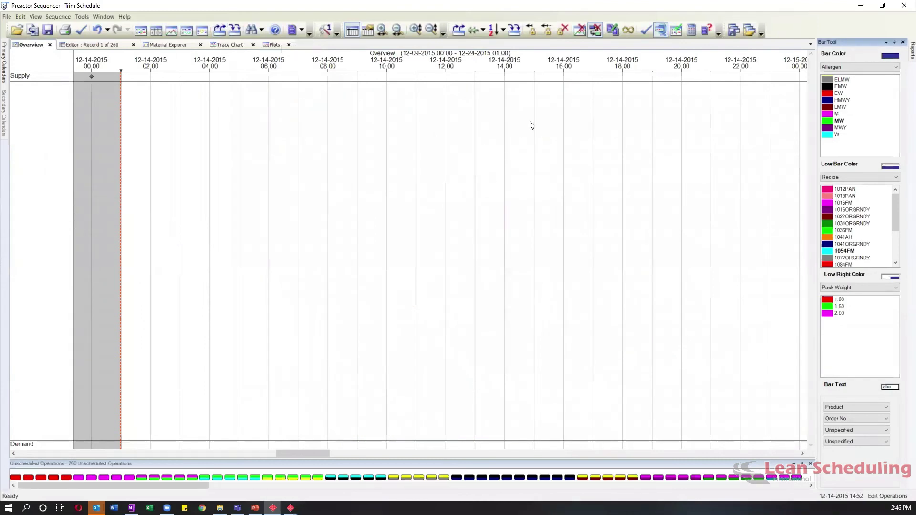
click(580, 36)
- Try sequencing the unscheduled operations backward, and remove all operations from the schedule again
click(233, 33)
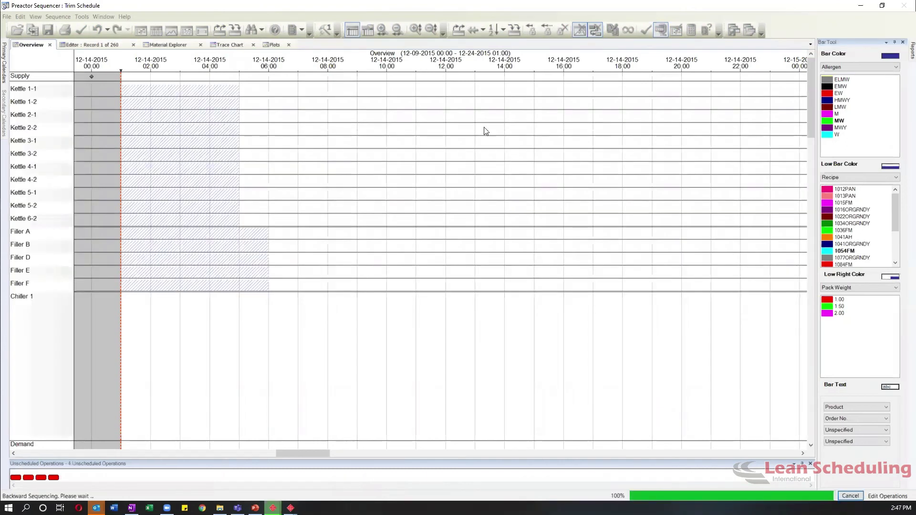
click(217, 29)
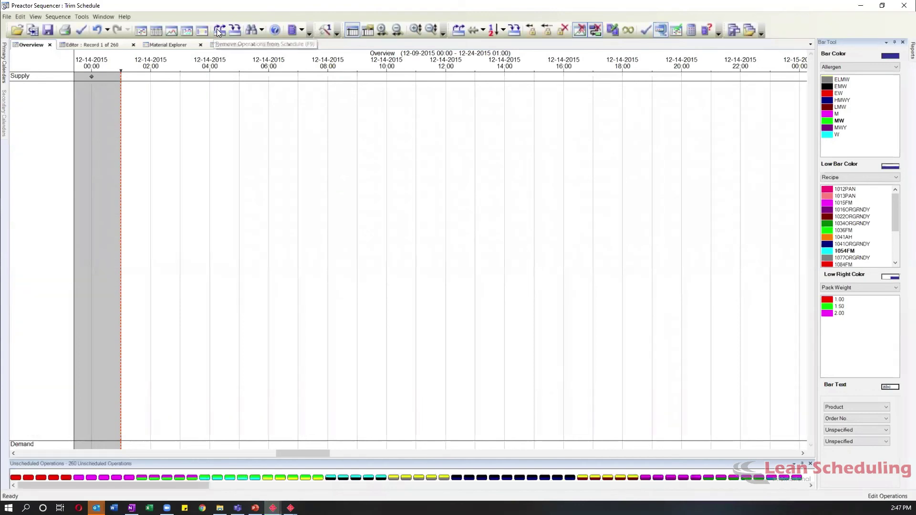
- Change the sequencing method to APS rule and run the rule "1 - Load Filler Ops", confirming that secondary constraints are disabled
click(483, 31)
click(487, 91)
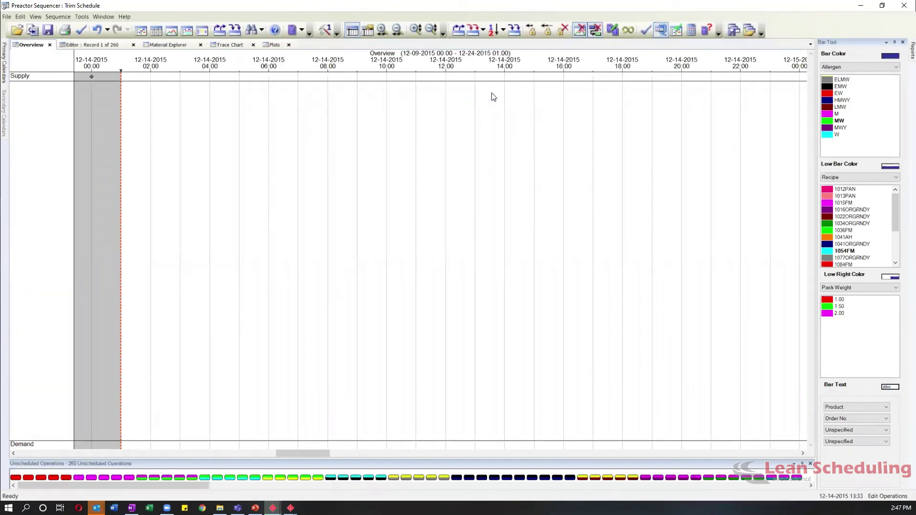
click(235, 33)
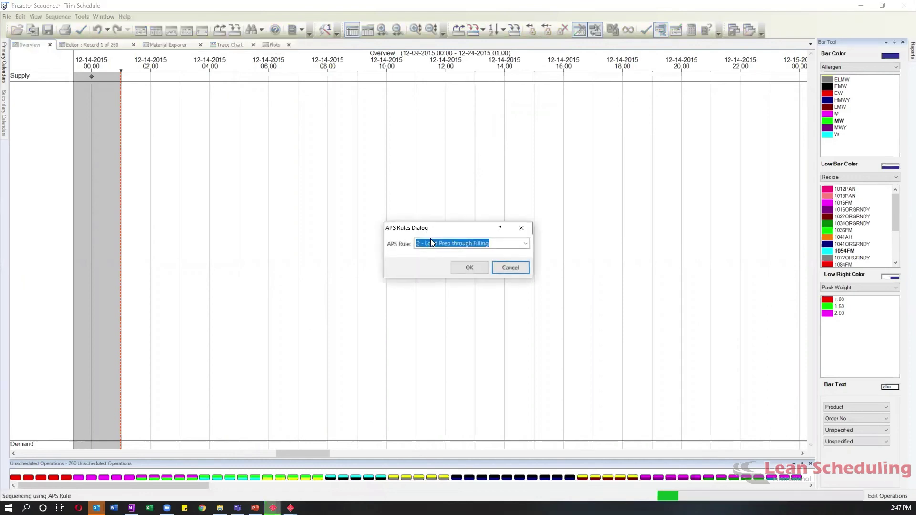
click(431, 240)
click(431, 251)
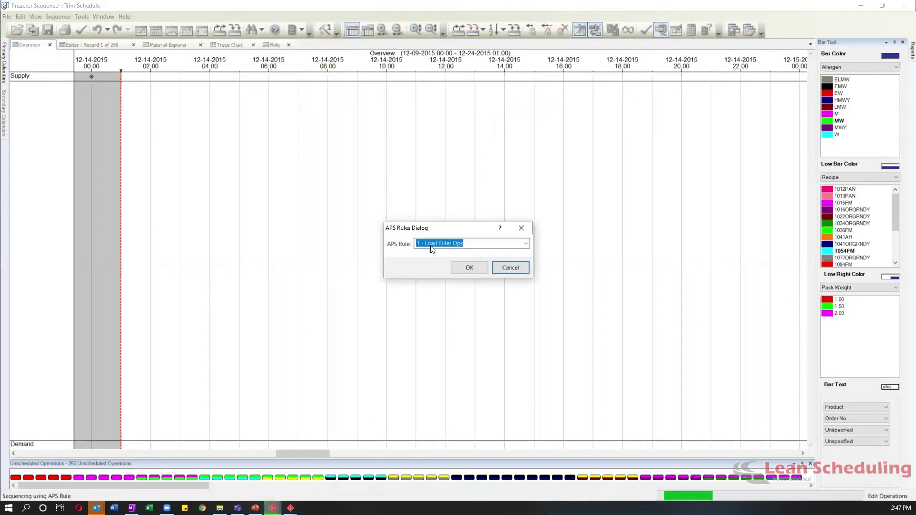
click(468, 267)
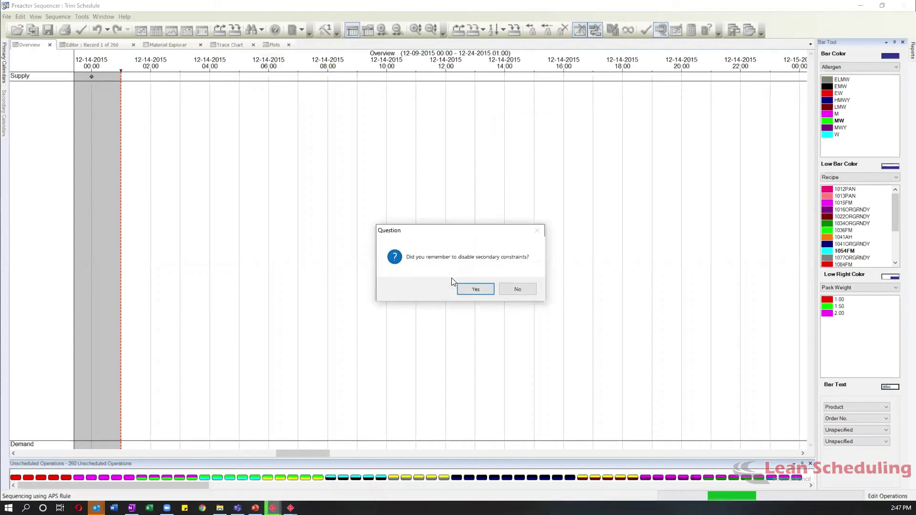
click(475, 290)
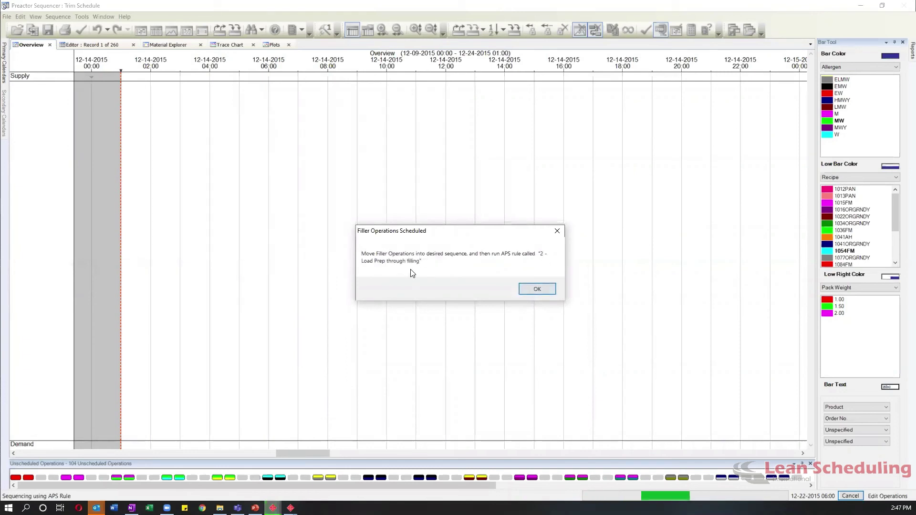
- Acknowledge the filler scheduling notice and look over the allergen sequence loaded on Filler B
click(537, 288)
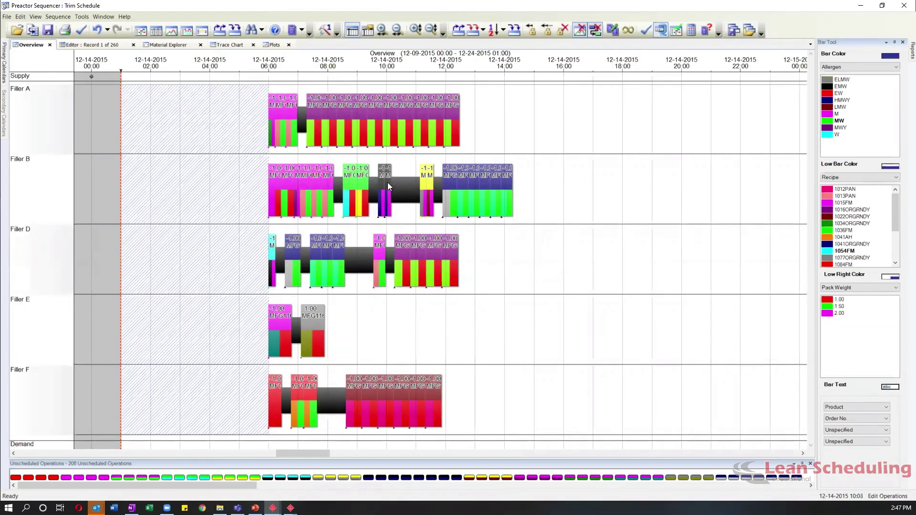
mouse_move(388, 183)
mouse_move(421, 175)
- Try moving the last HMWY operation from Filler B to Filler F, move it back to Filler B and repair the schedule
drag(508, 184, 377, 394)
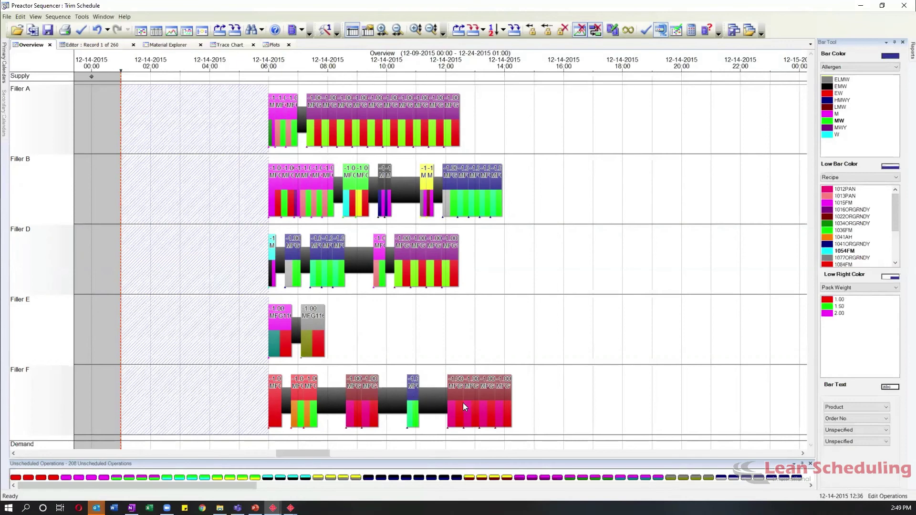
drag(411, 404, 505, 213)
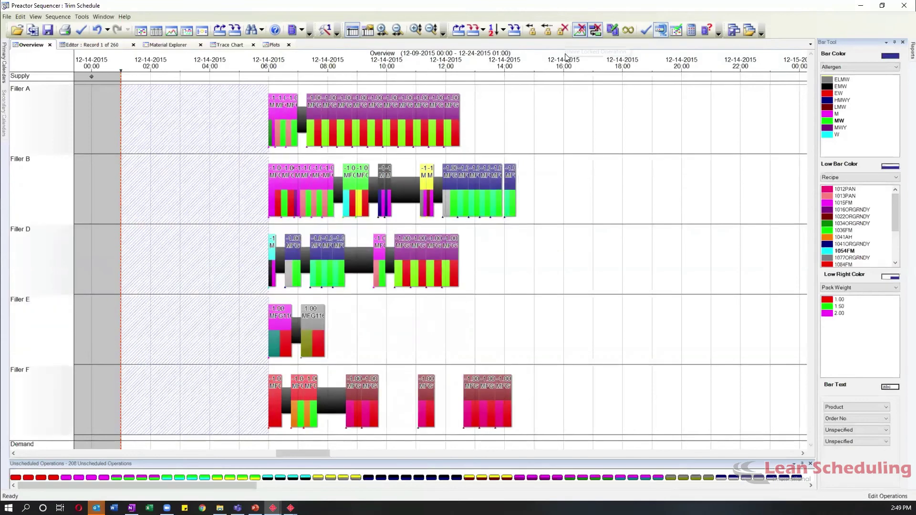
click(675, 31)
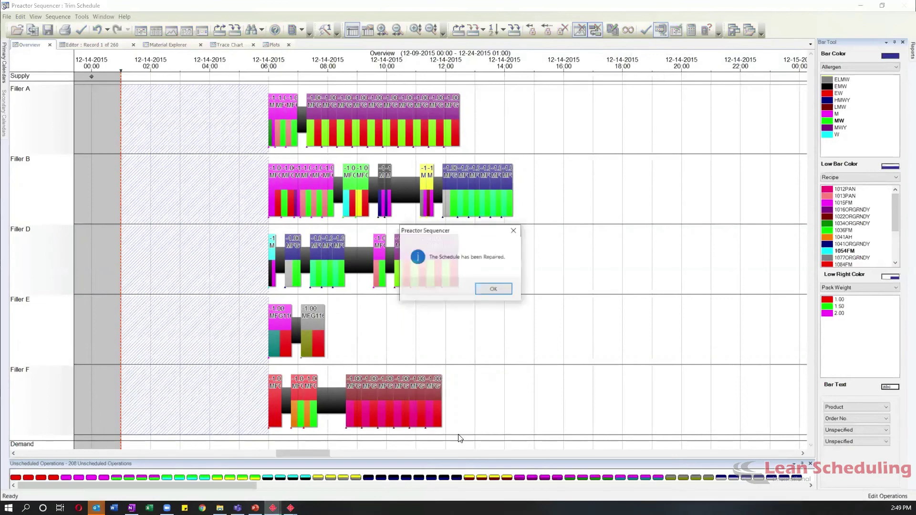
click(494, 289)
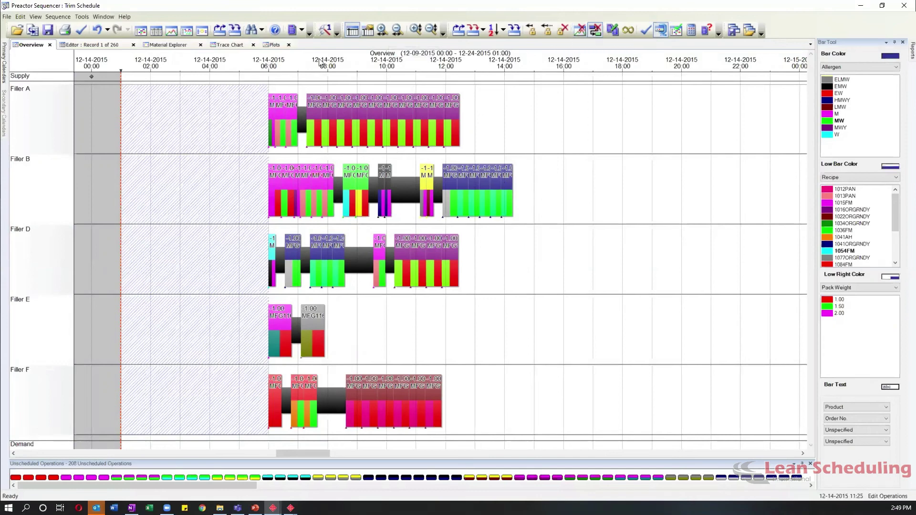
- Run the APS rule "2 - Load Prep through Filling", confirming that secondary constraints are re-enabled, and acknowledge the completion notice
key(F10)
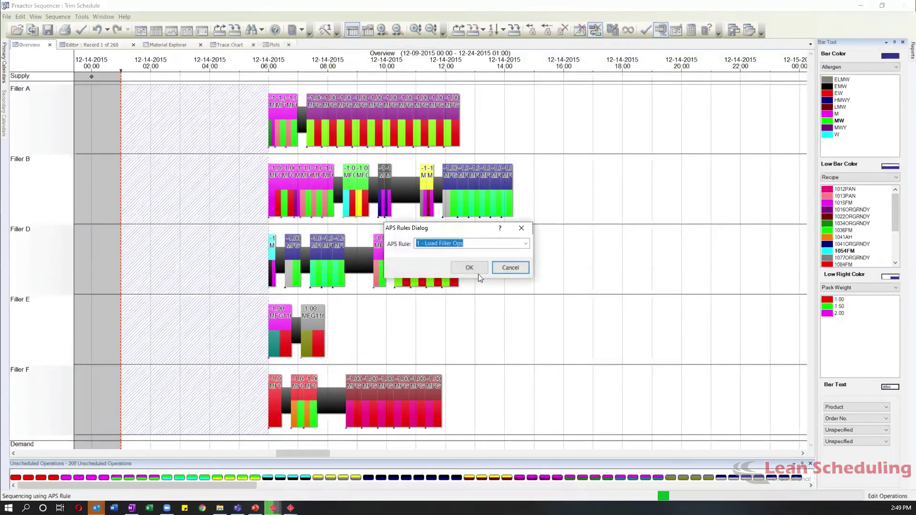
click(465, 245)
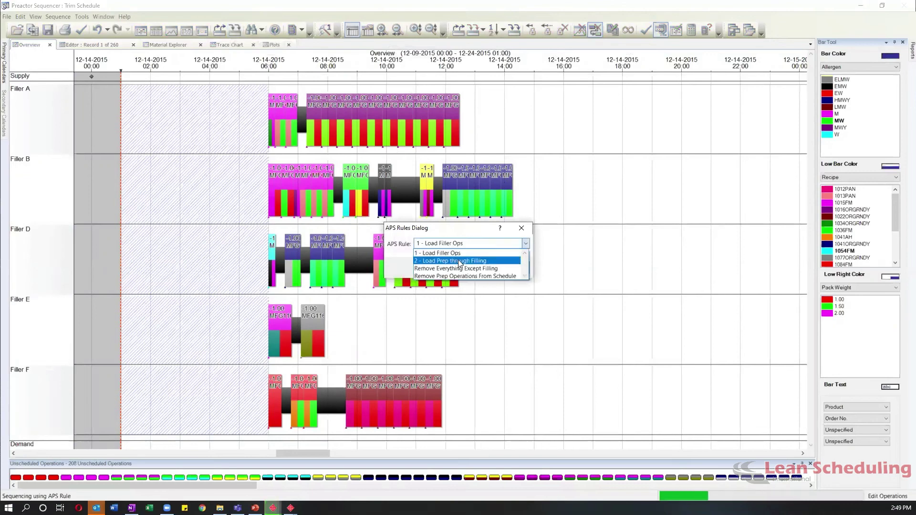
click(462, 260)
click(472, 269)
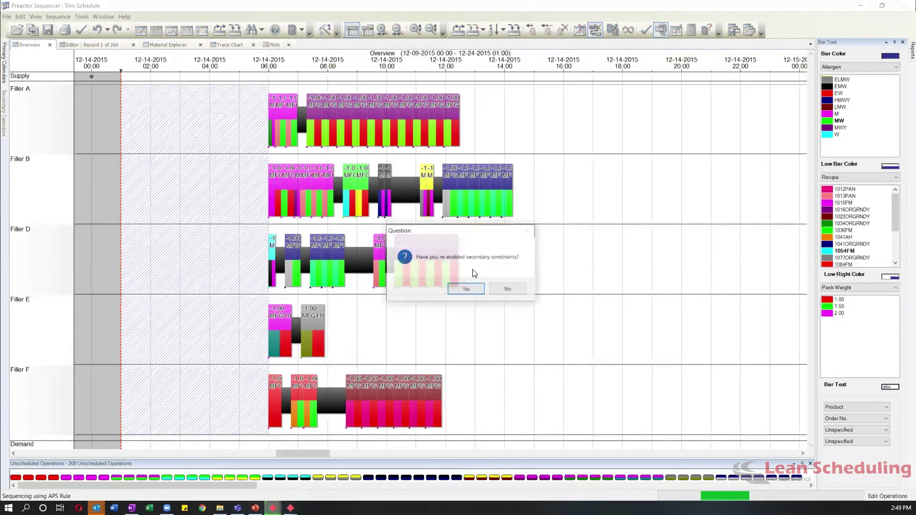
click(470, 287)
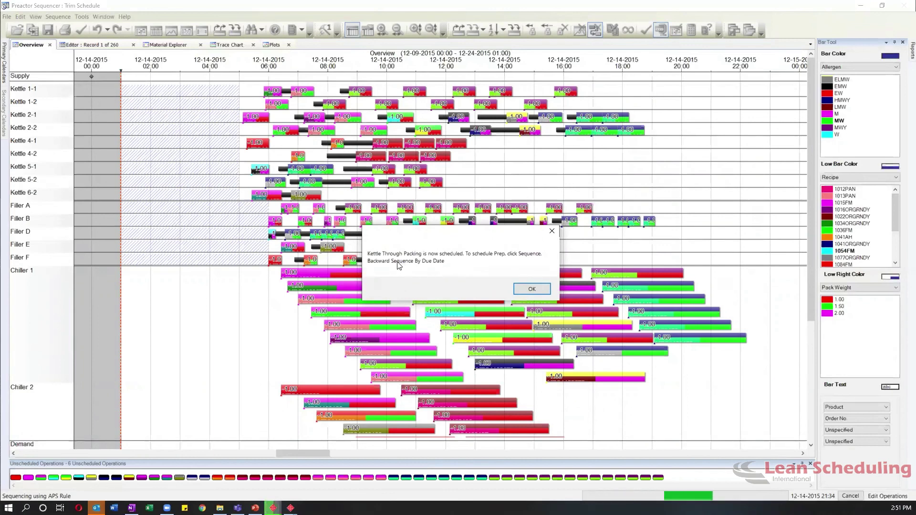
click(532, 289)
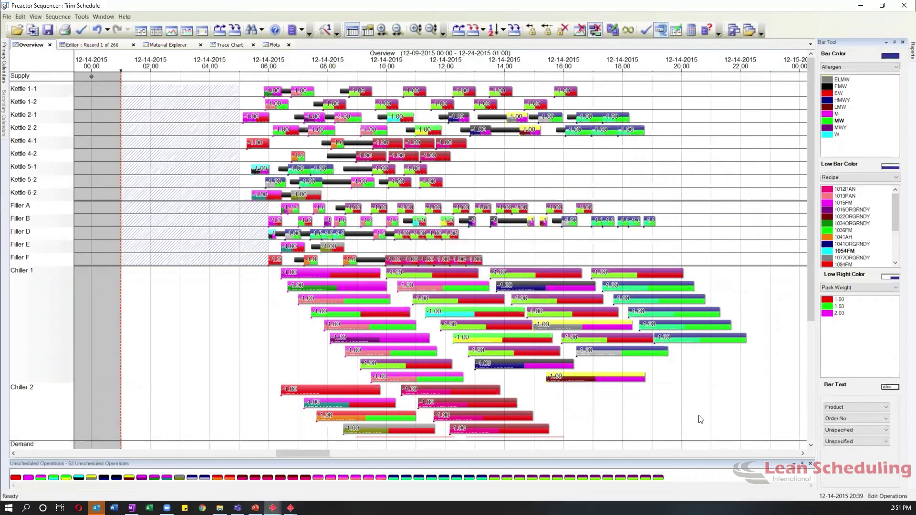
- Change the sequencing method to Sequence Backwards and sequence the remaining unscheduled ingredient prep operations
click(484, 30)
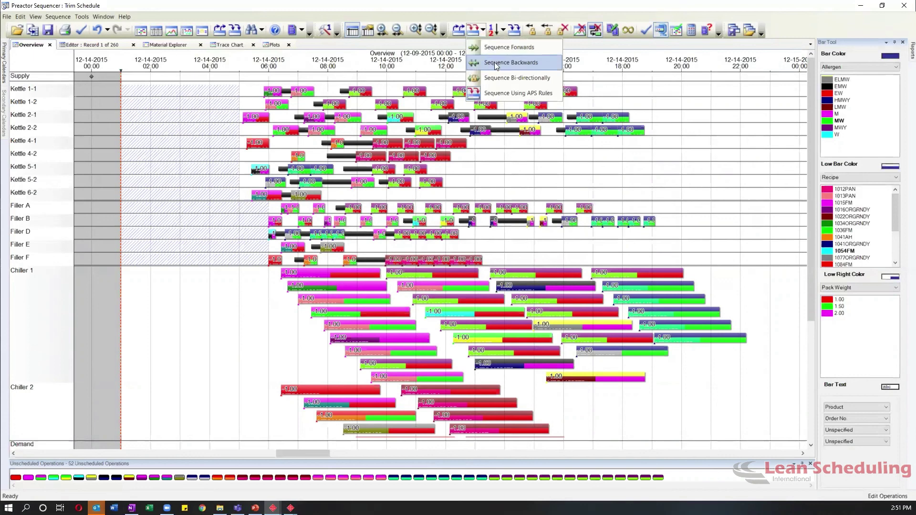
click(497, 65)
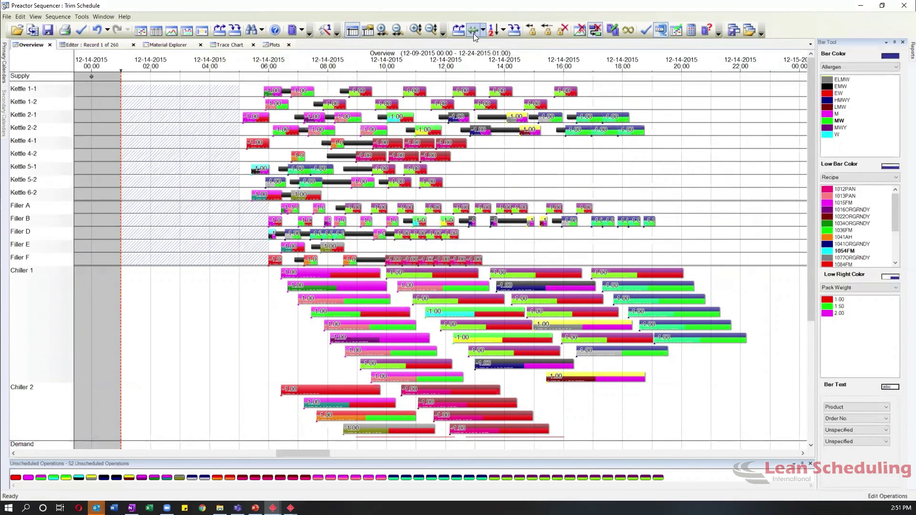
drag(811, 112, 814, 308)
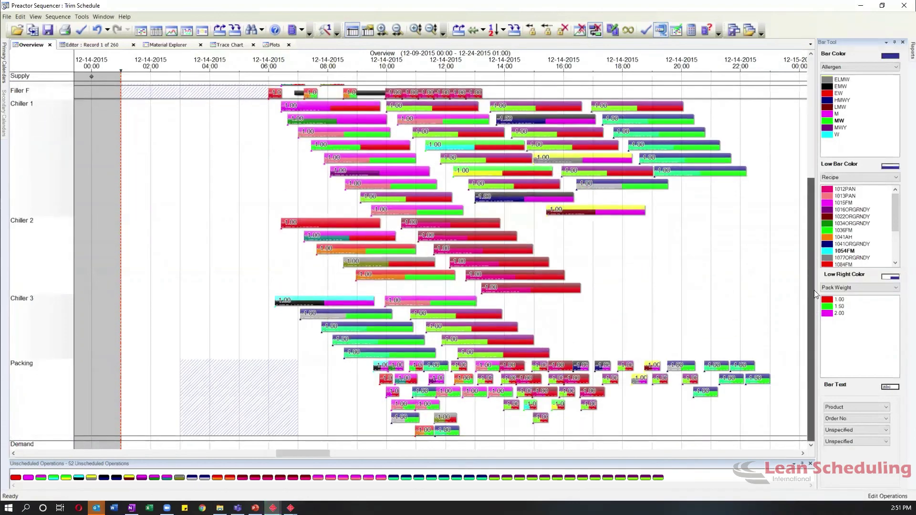
drag(810, 235, 799, 300)
drag(812, 163, 639, 76)
click(235, 29)
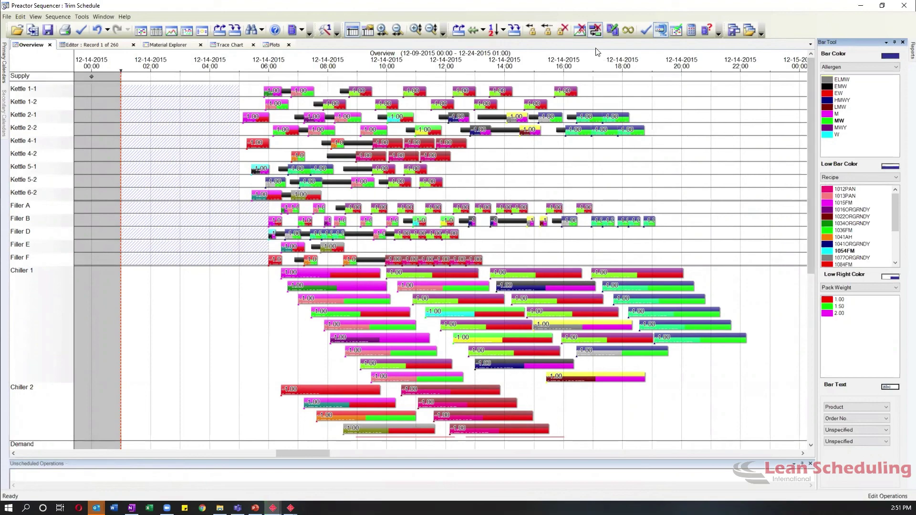
- Trace several ingredient prep operations through their linked kettle, filler, chiller and packing operations
drag(809, 70, 810, 315)
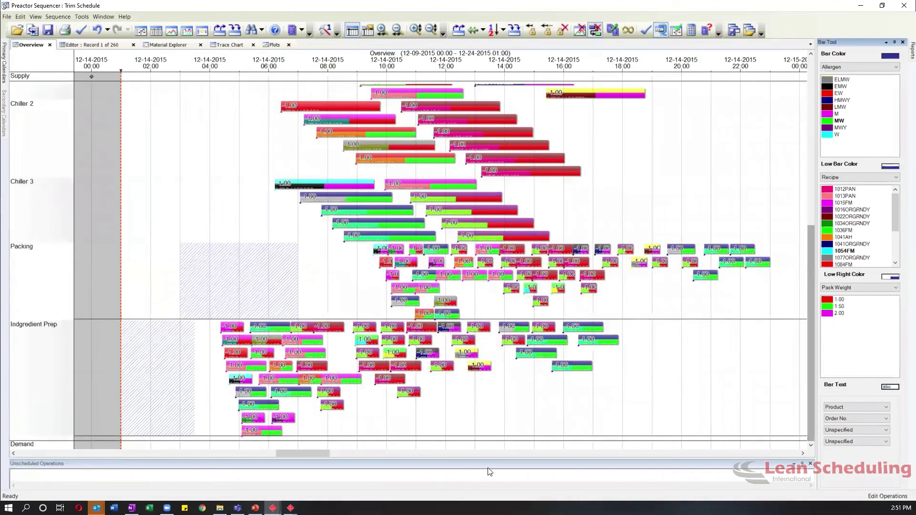
click(307, 326)
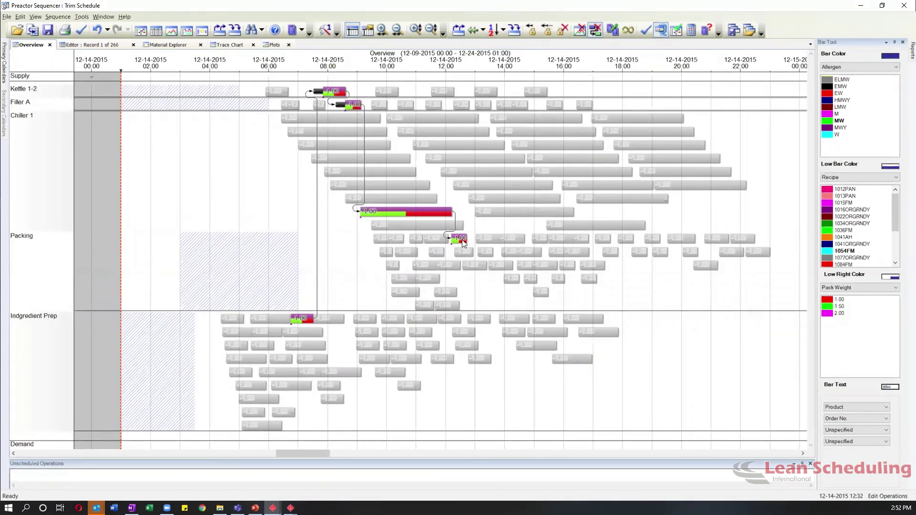
mouse_move(467, 245)
drag(367, 316, 576, 321)
click(307, 349)
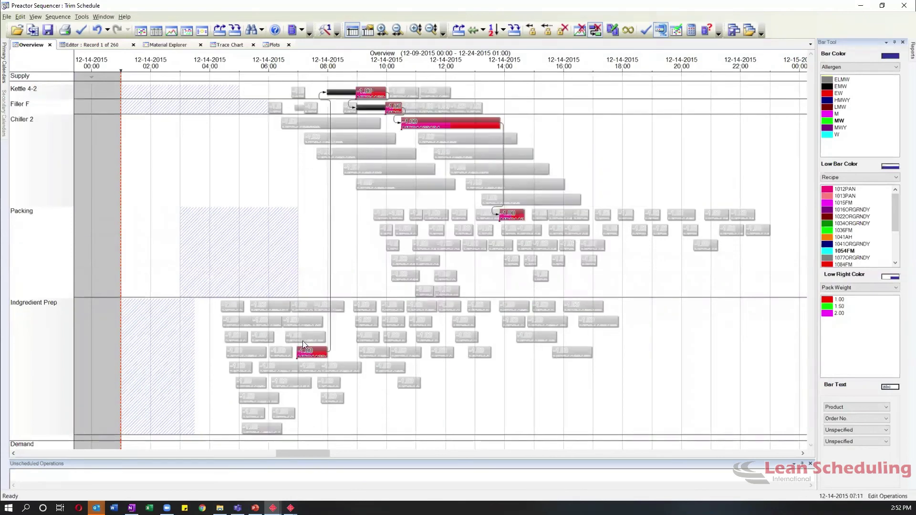
click(295, 331)
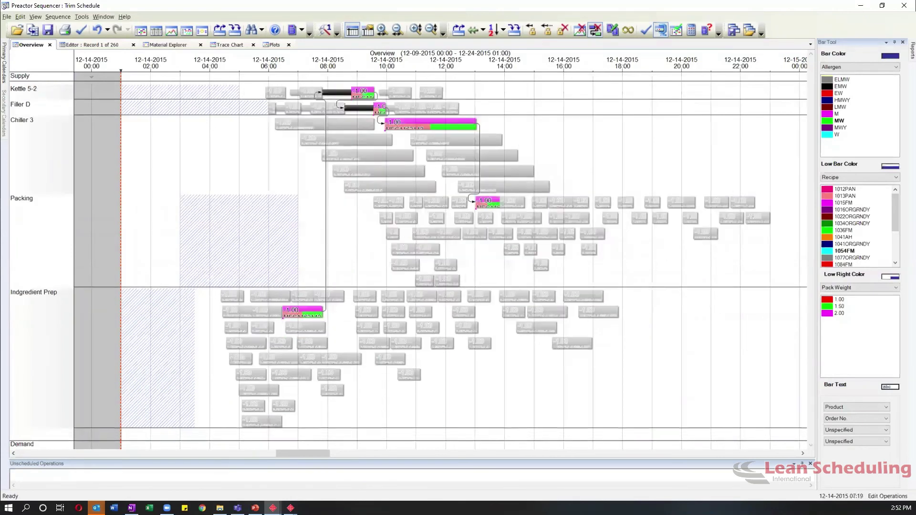
click(266, 312)
click(232, 307)
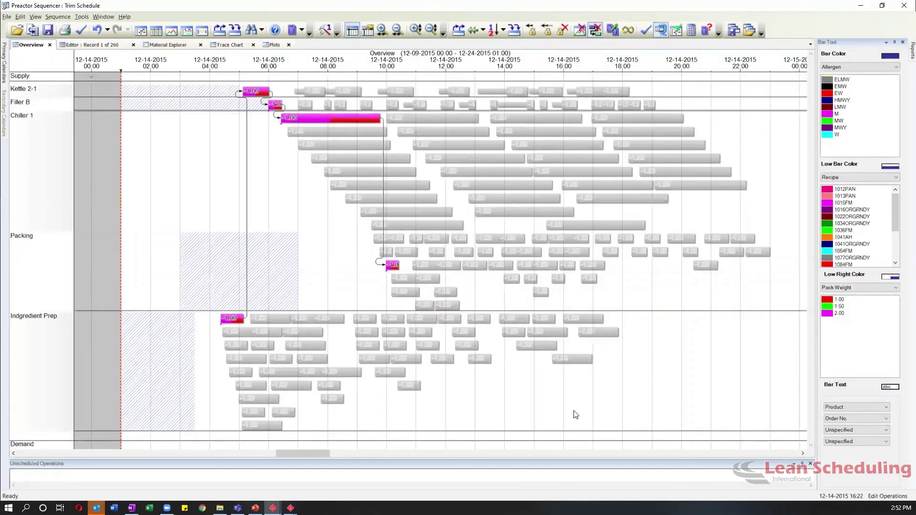
- Highlight the operations of recipe 1034ORGRNDY in the overview and clear the highlighting
key(alt)
click(355, 279)
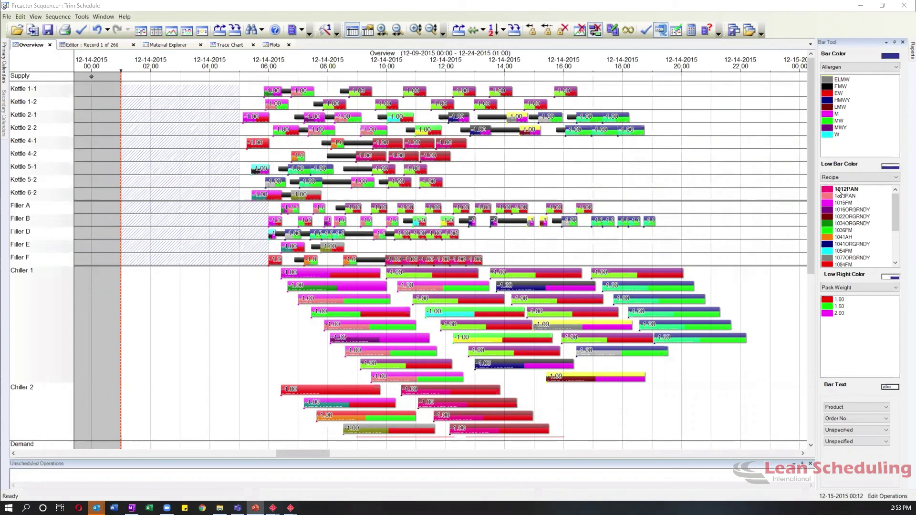
click(843, 228)
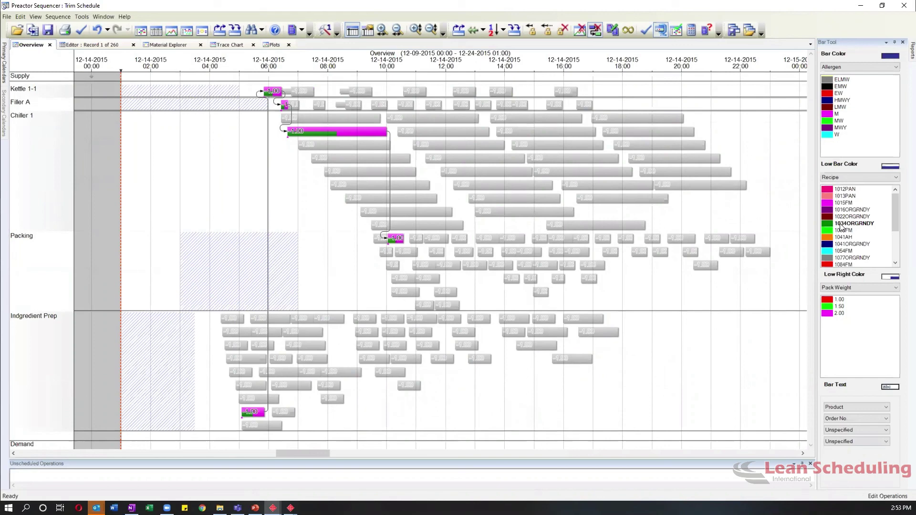
click(117, 137)
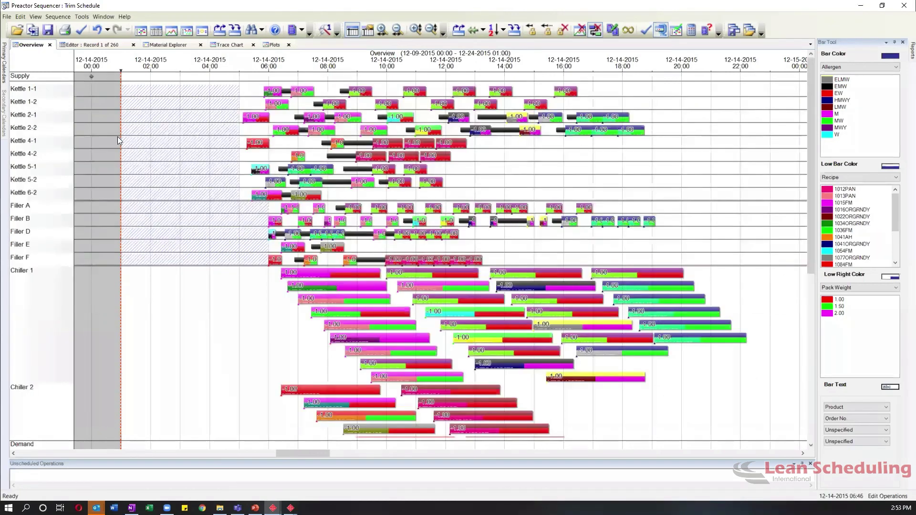
- Widen the Part No. column in the order editor, filter the part numbers by 823, and return to the overview
click(98, 45)
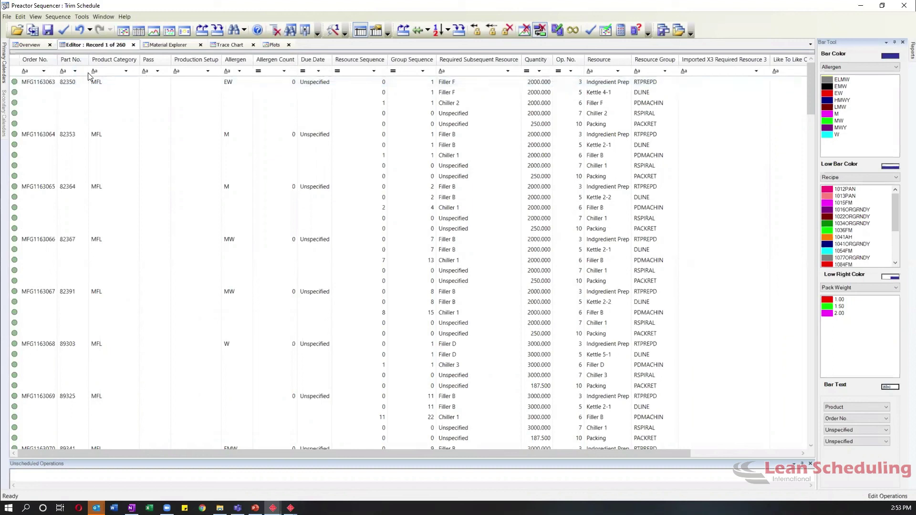
drag(89, 59, 105, 57)
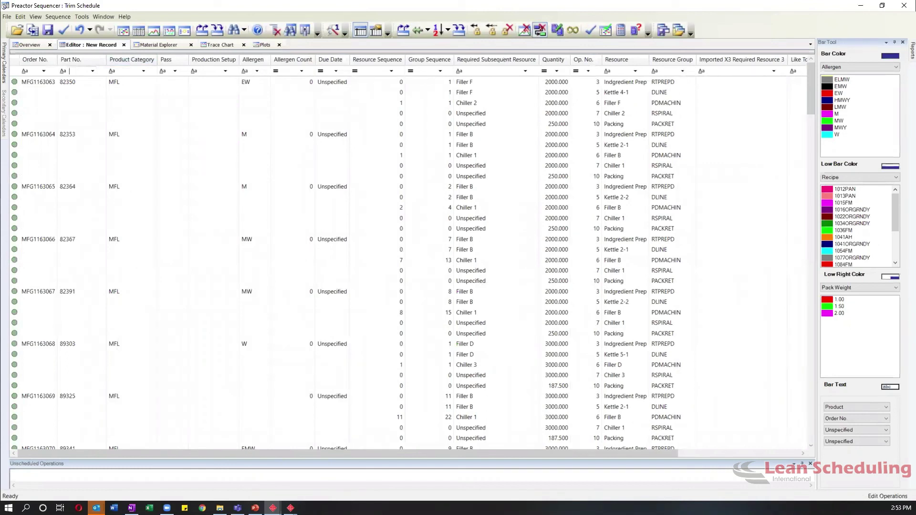
text(8230)
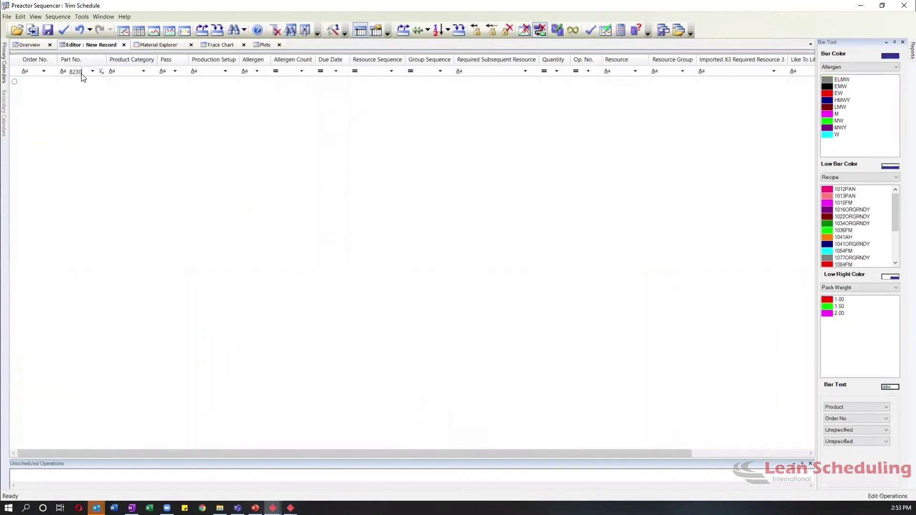
key(BackSpace)
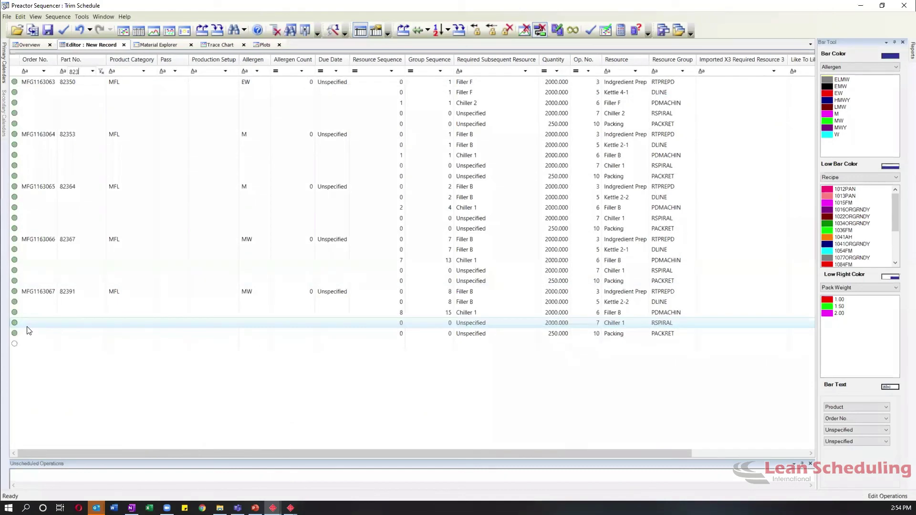
click(29, 44)
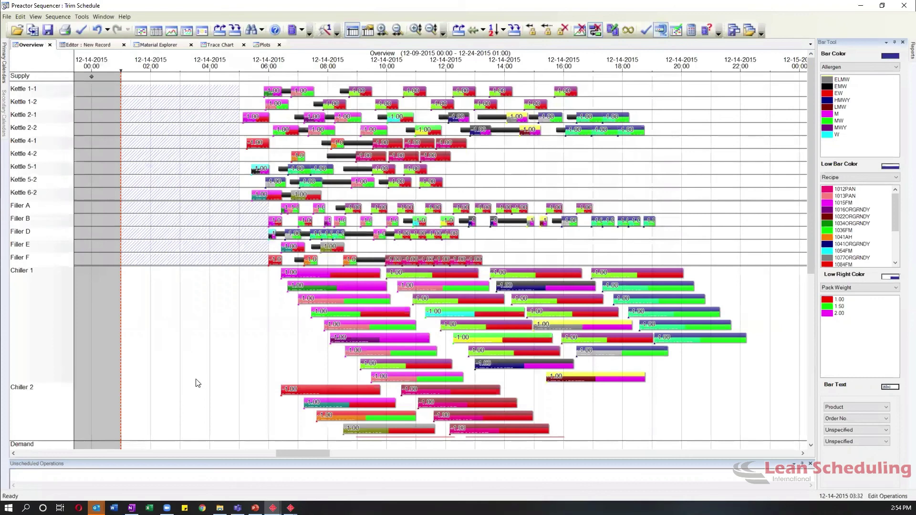